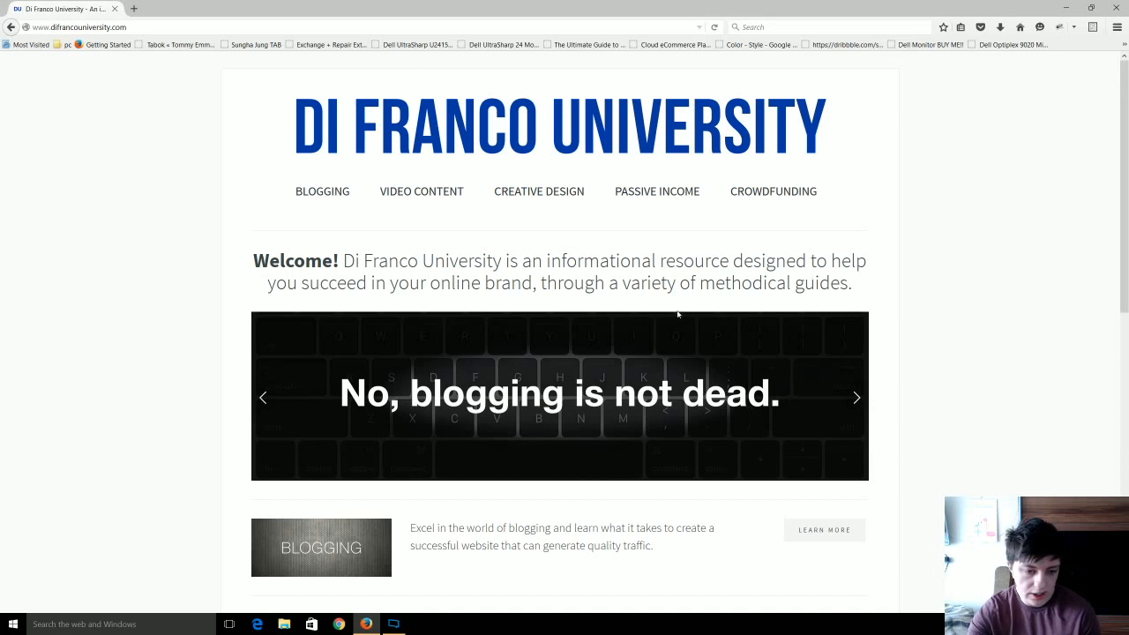
Step: Advance the homepage banner slider by two slides and inspect its next arrow with Firebug
click(856, 399)
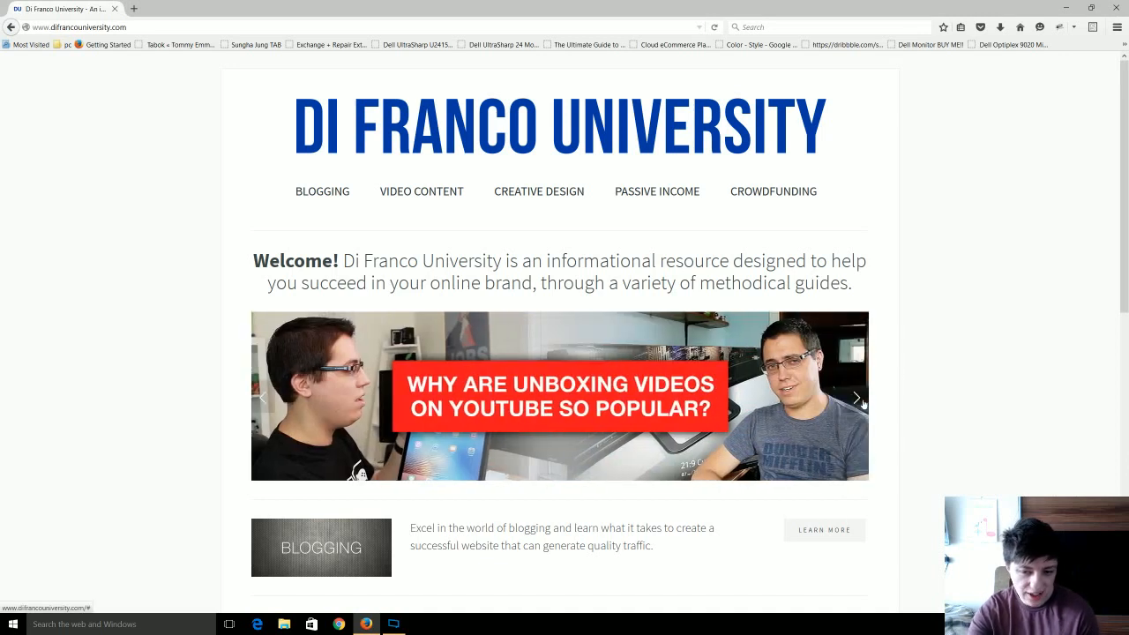
click(857, 398)
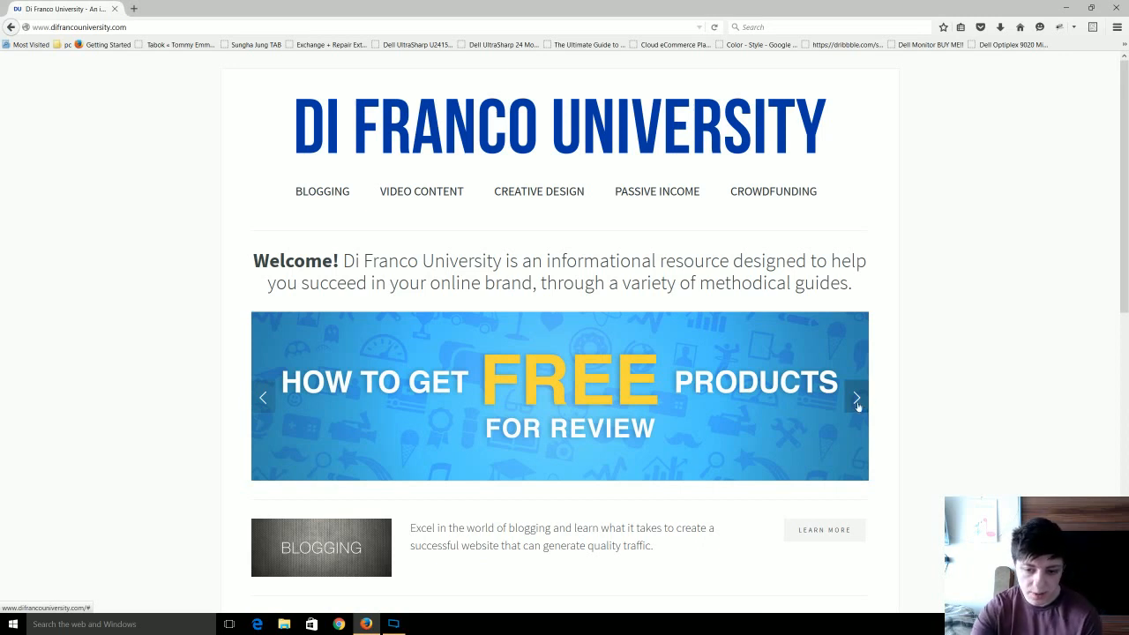
right_click(860, 407)
click(882, 514)
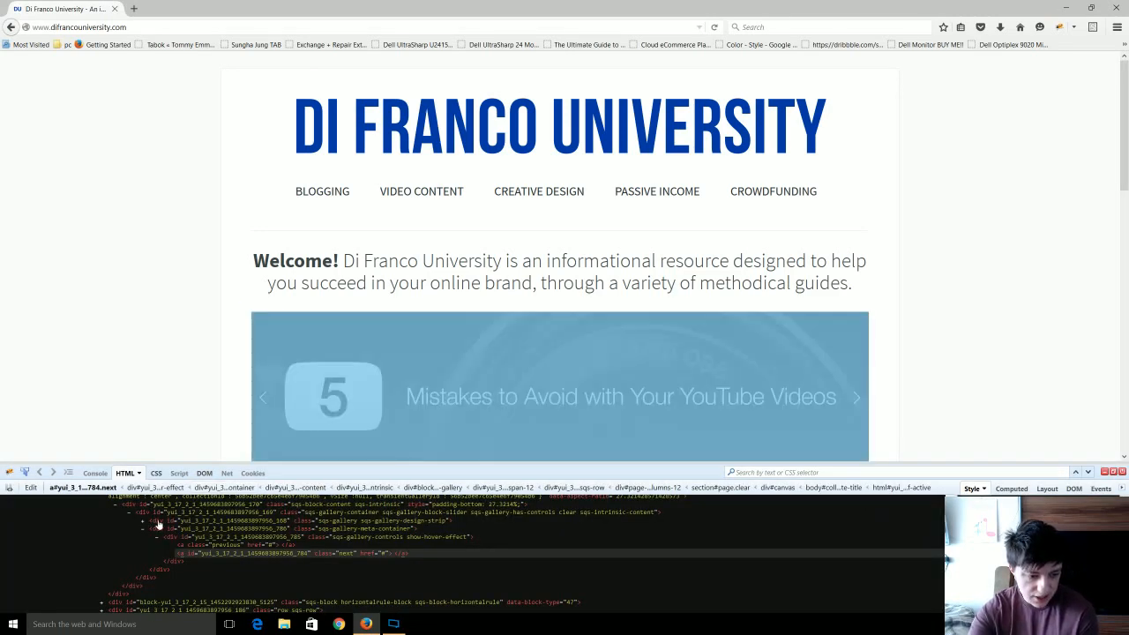
Step: Examine the HTML elements enclosing the slider's next arrow, from the gallery controls up to the page section
scroll(177, 547, up, 2)
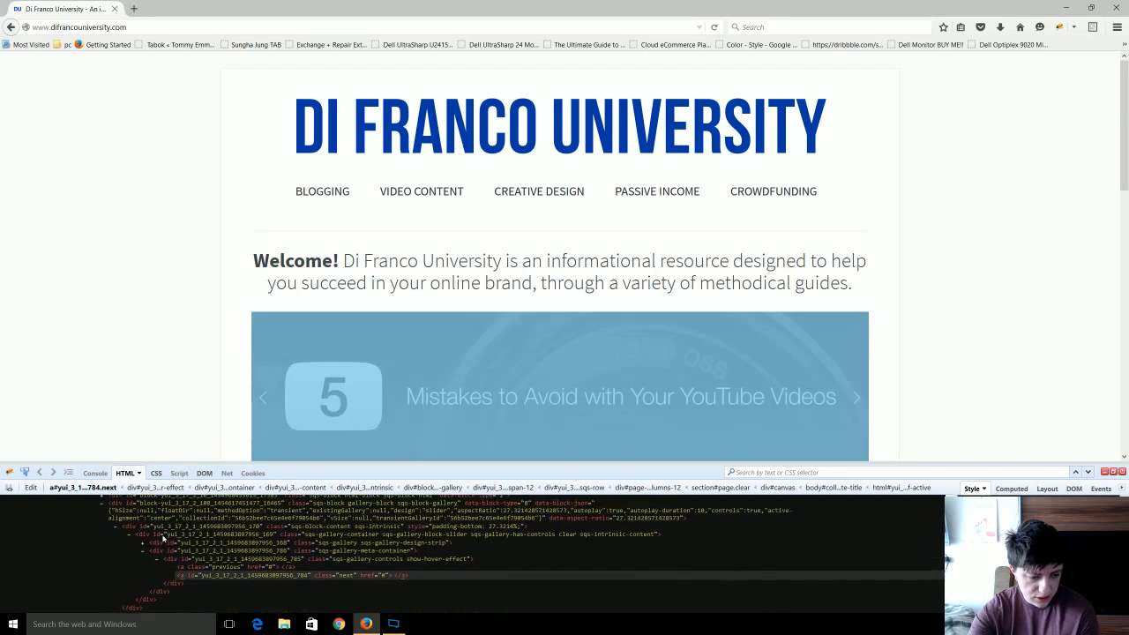
scroll(177, 548, up, 2)
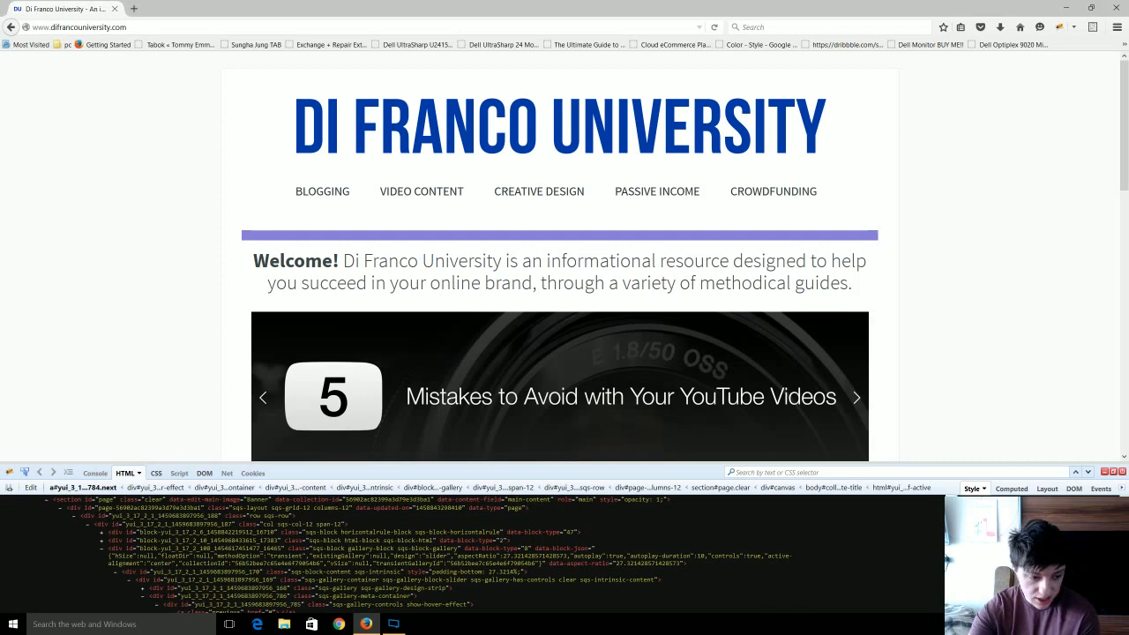
scroll(178, 555, down, 1)
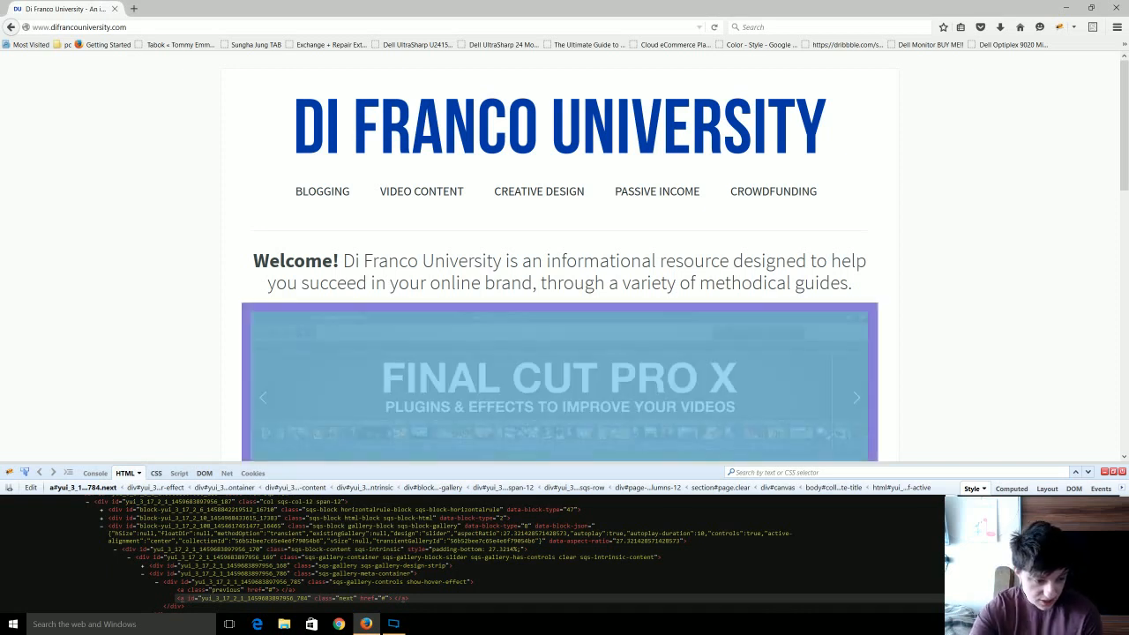
scroll(178, 555, up, 3)
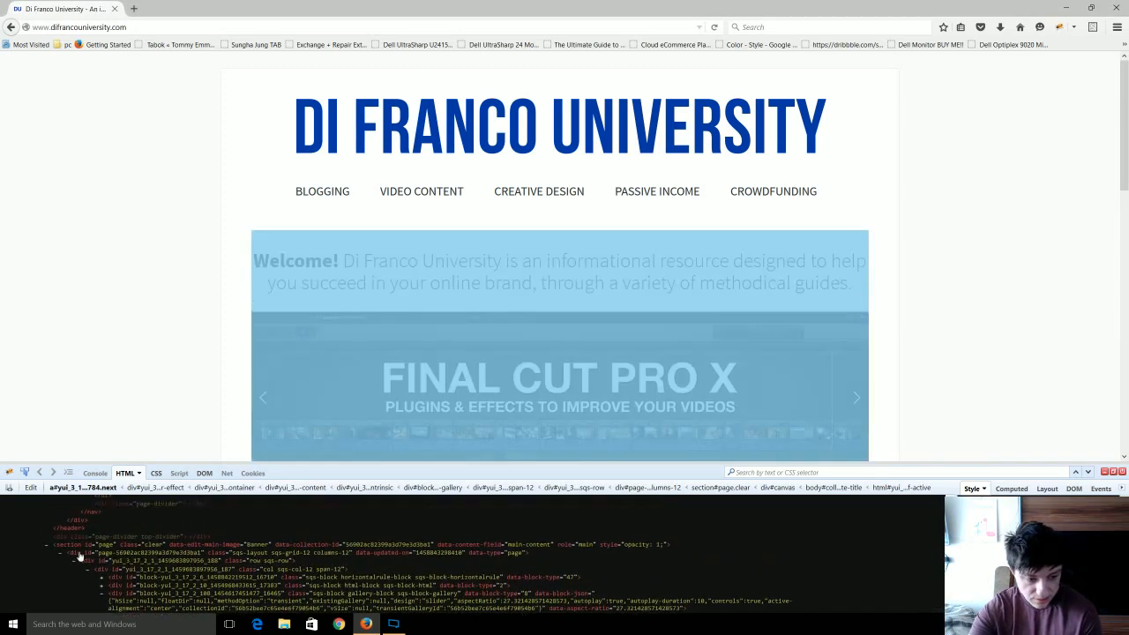
scroll(84, 553, down, 2)
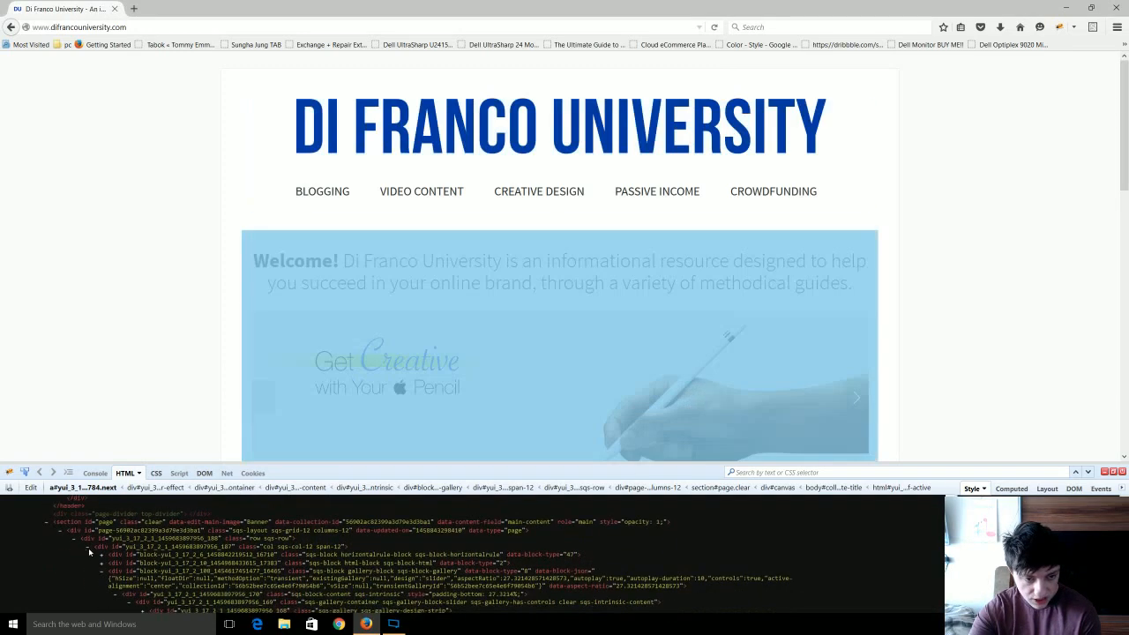
scroll(91, 547, down, 2)
Step: Inspect the Apple Pencil slide image with Firebug and select its parent sqs-wrapper div
right_click(748, 399)
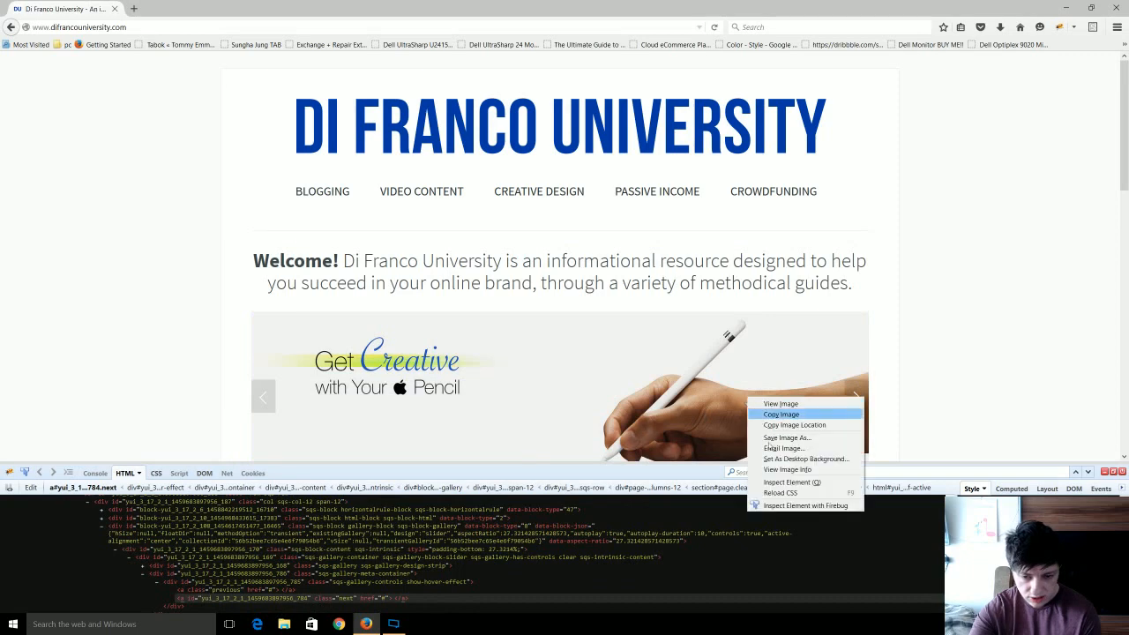
click(776, 505)
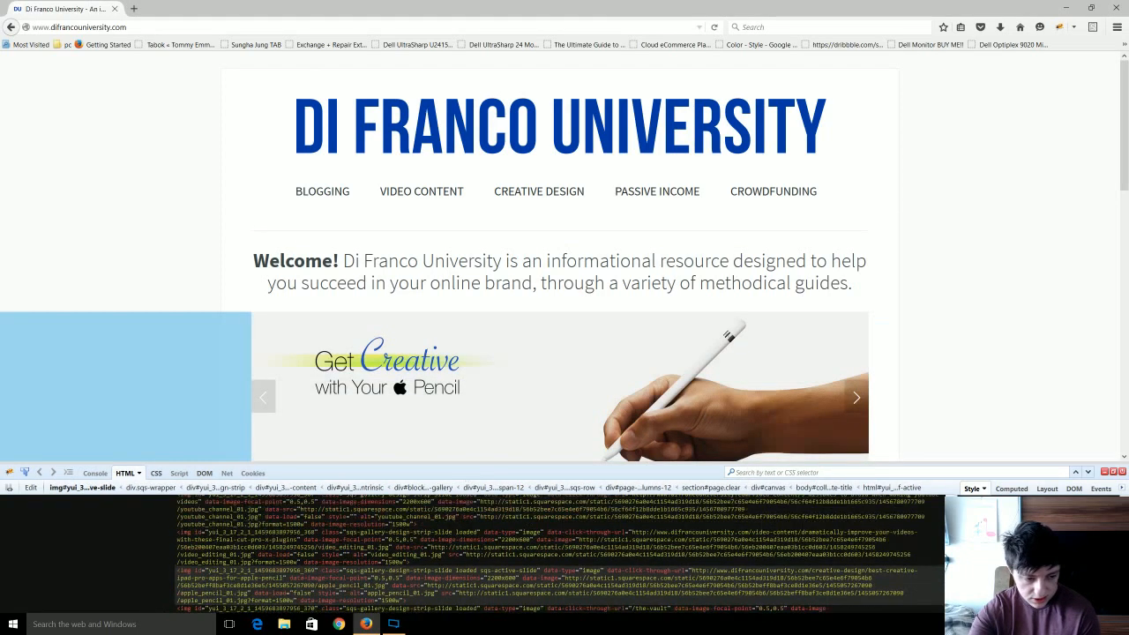
scroll(251, 565, up, 8)
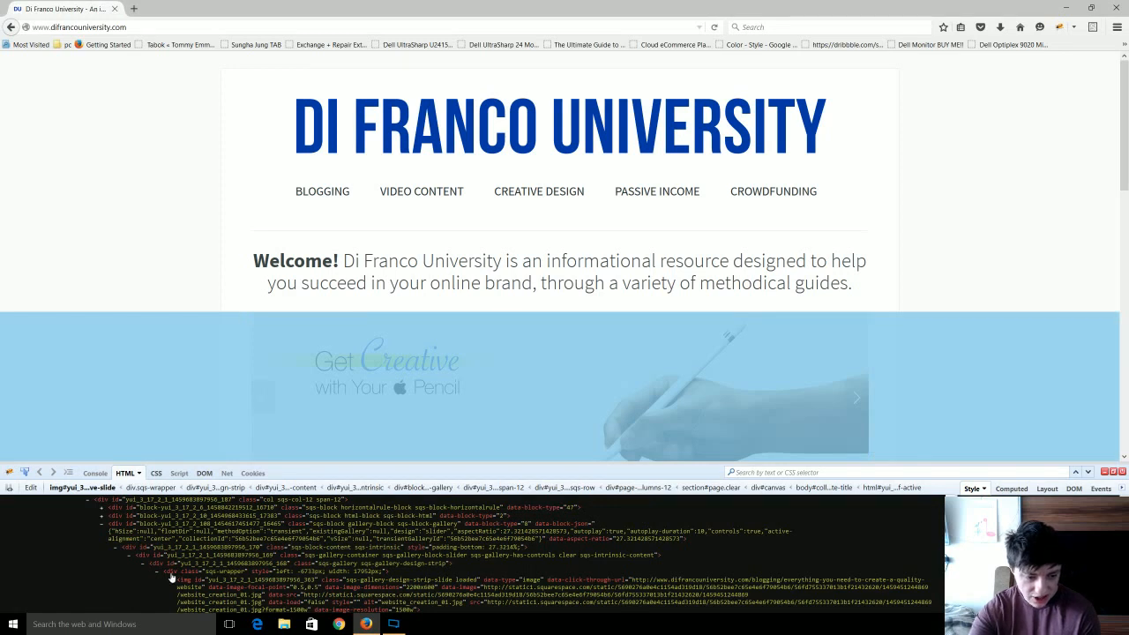
click(172, 573)
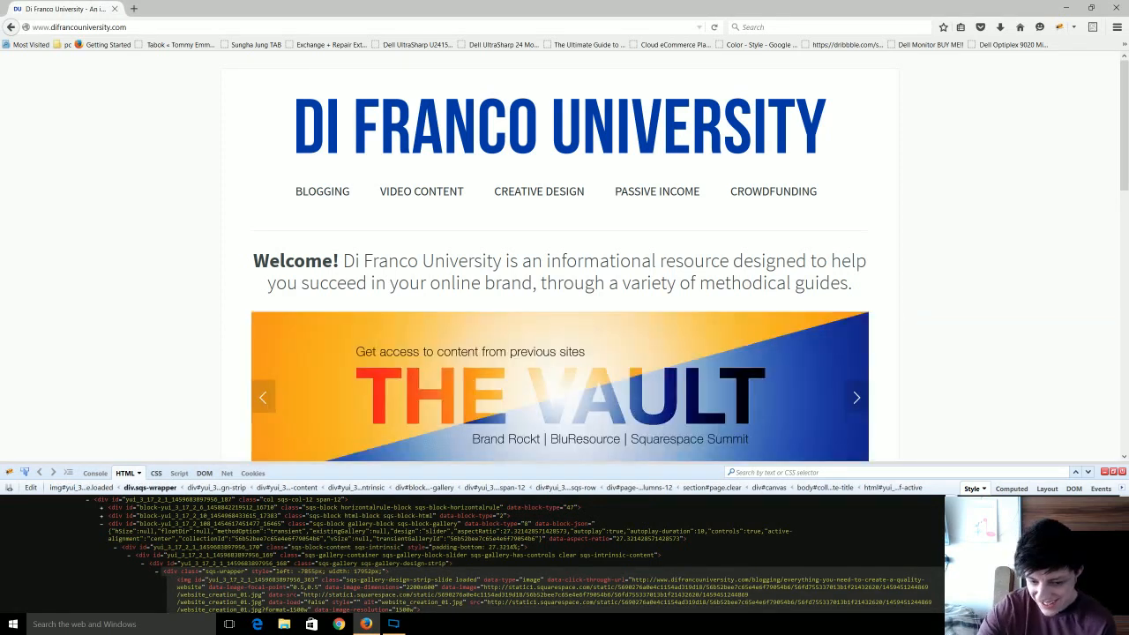
Step: Advance the banner slider six slides to the Final Cut Pro X slide, checking the sqs-wrapper div's inline style
scroll(937, 295, down, 3)
scroll(938, 293, up, 2)
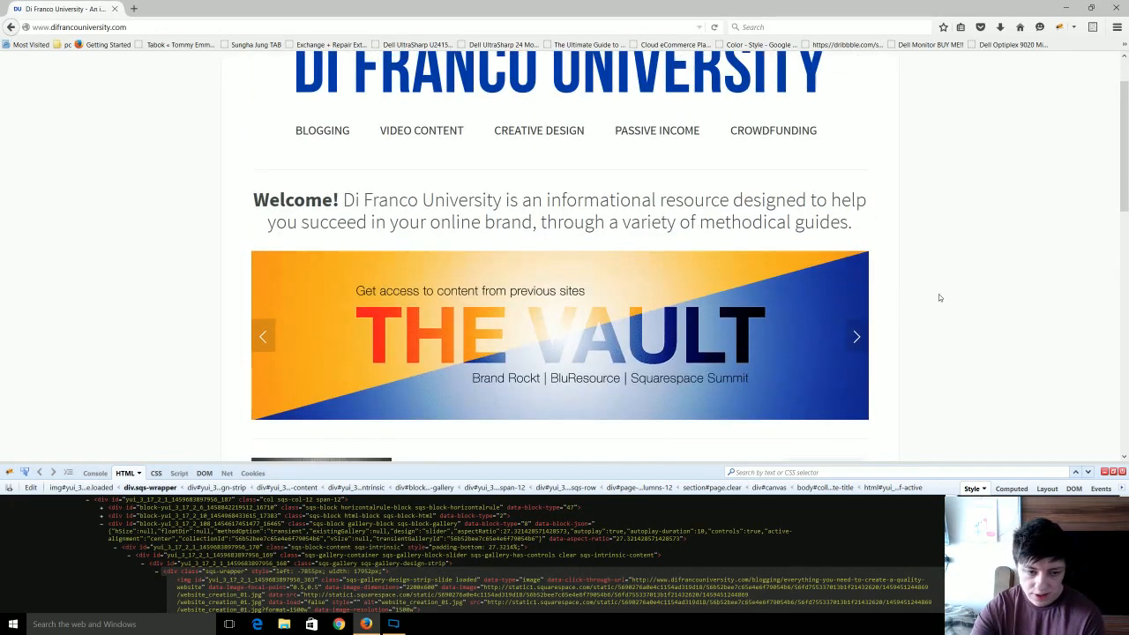
click(855, 340)
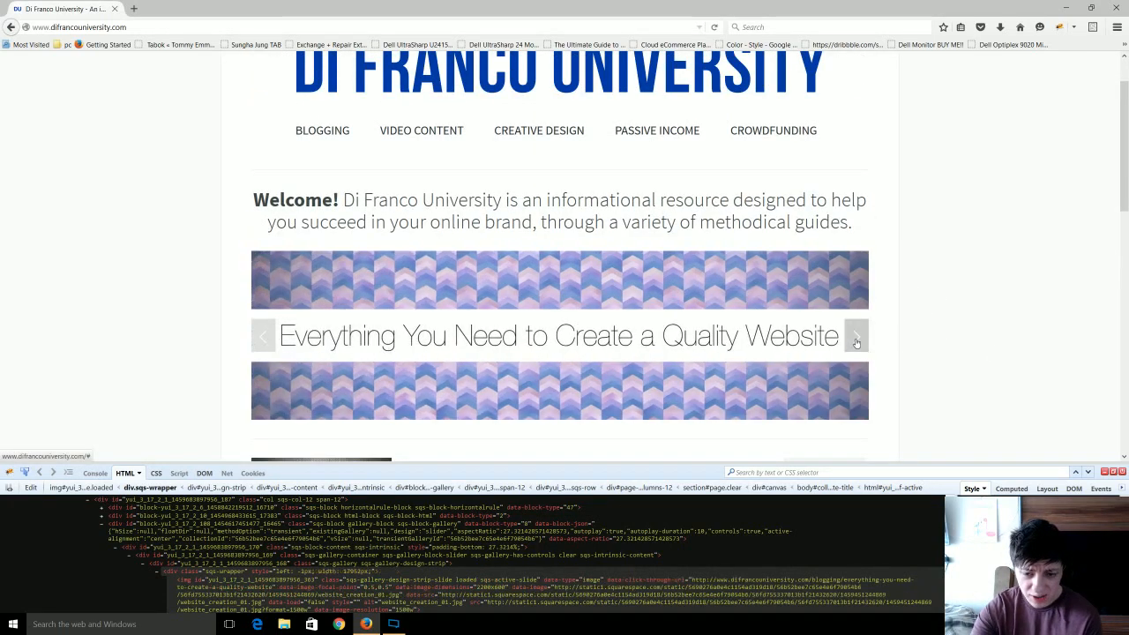
click(855, 339)
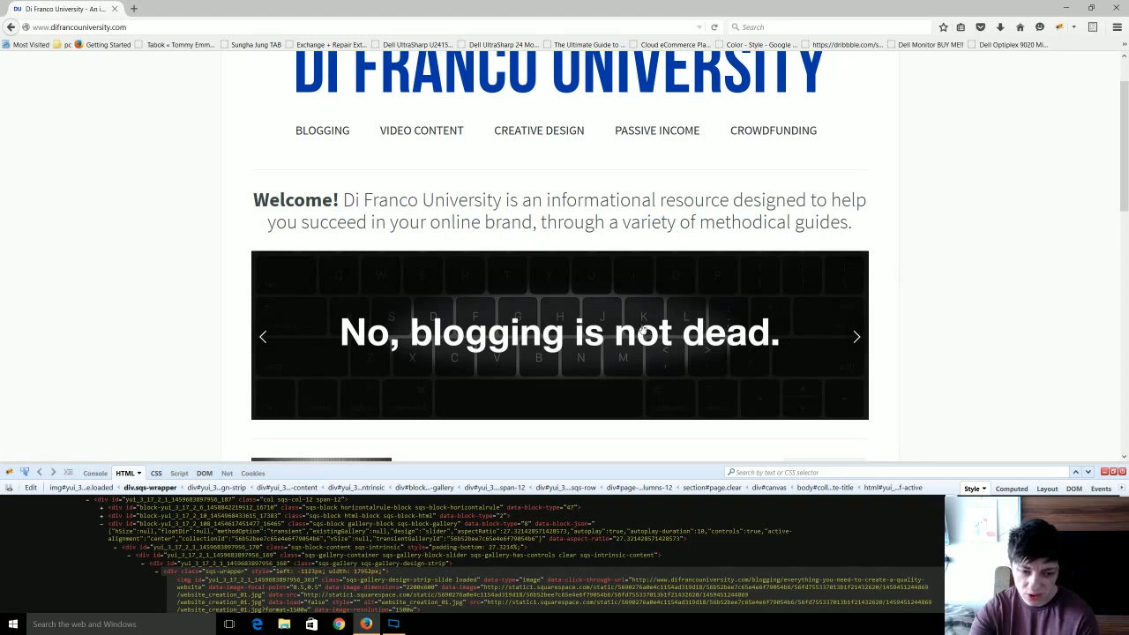
click(854, 340)
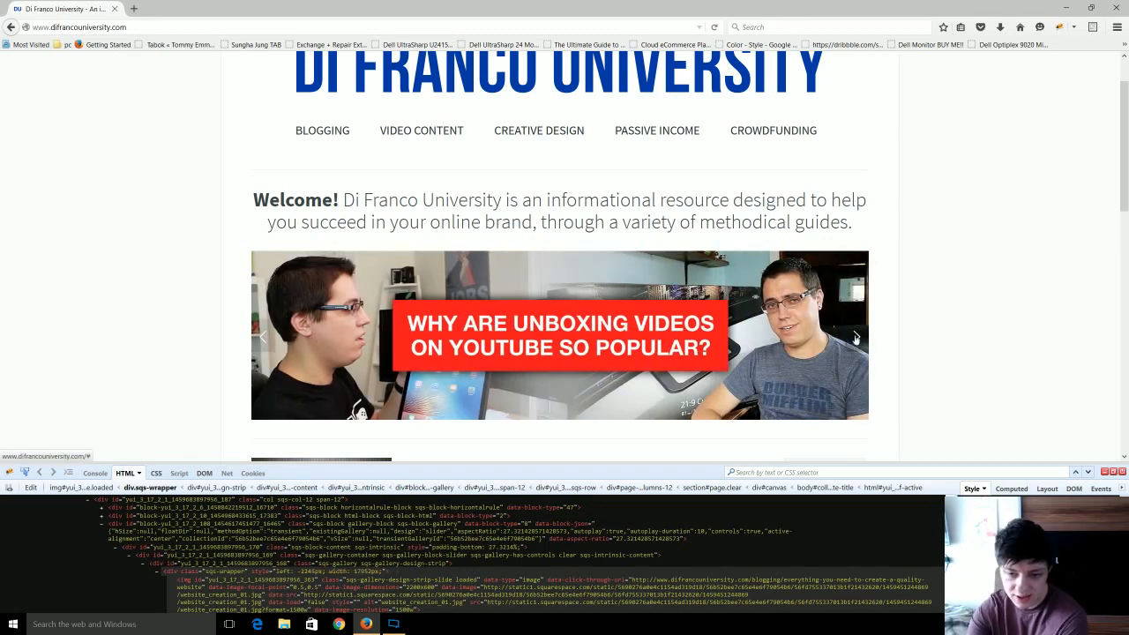
click(854, 337)
click(854, 337)
click(851, 338)
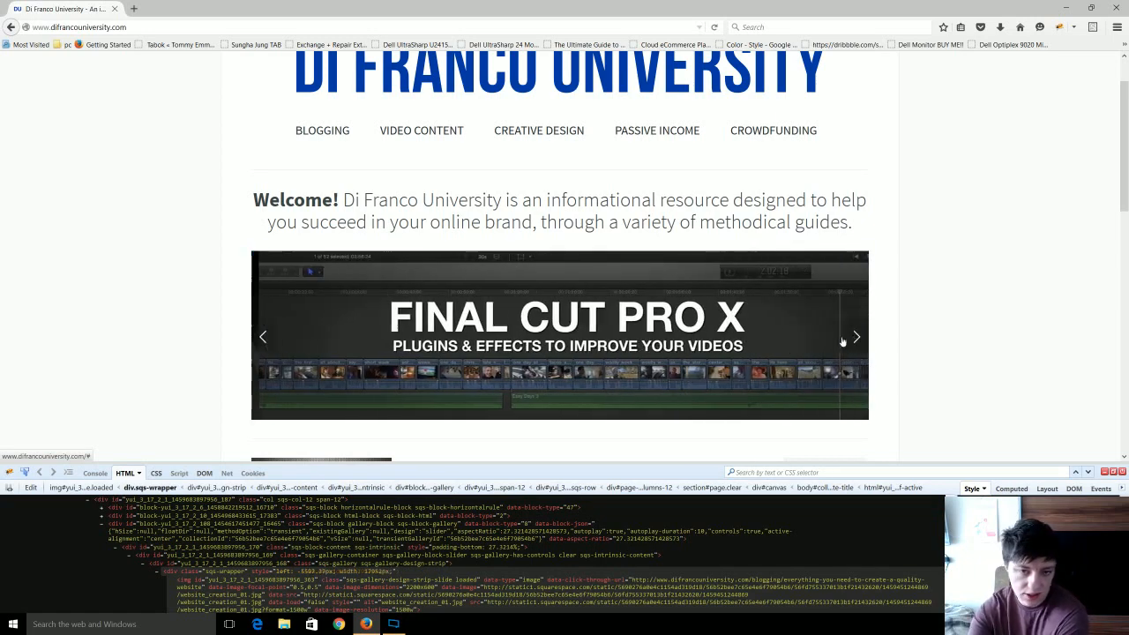
Step: Look over the homepage from header to footer and close the Firebug inspector
scroll(707, 328, up, 2)
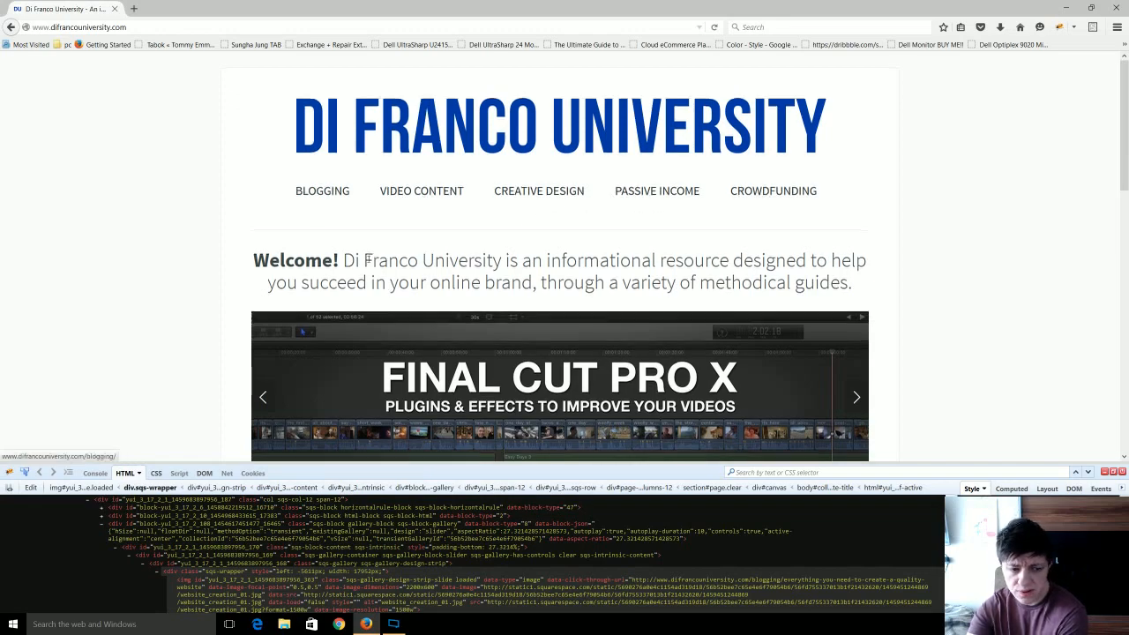
scroll(362, 264, down, 10)
scroll(363, 266, up, 10)
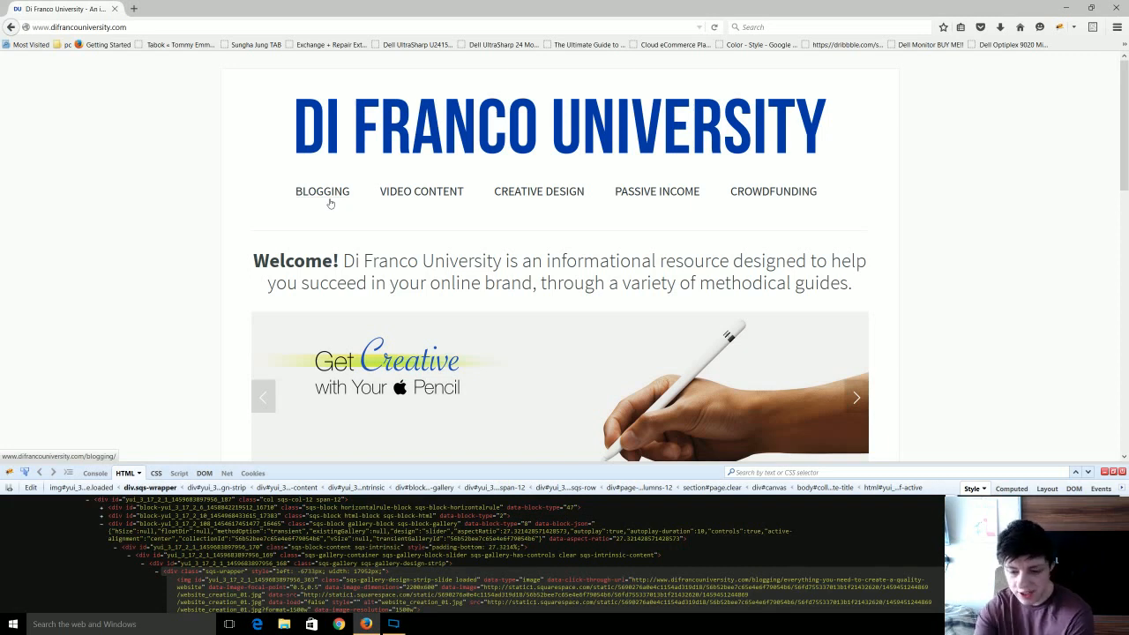
click(1122, 472)
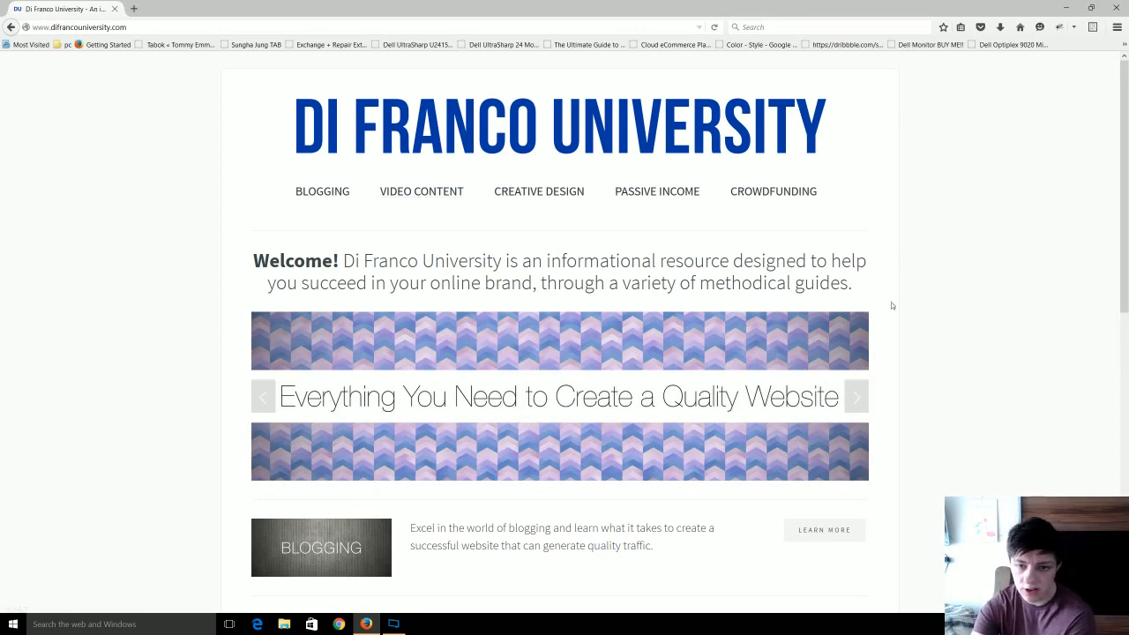
Step: Examine the homepage layout, including the navigation, banner slider, five category rows, support links, social icons and footer links
scroll(965, 284, down, 7)
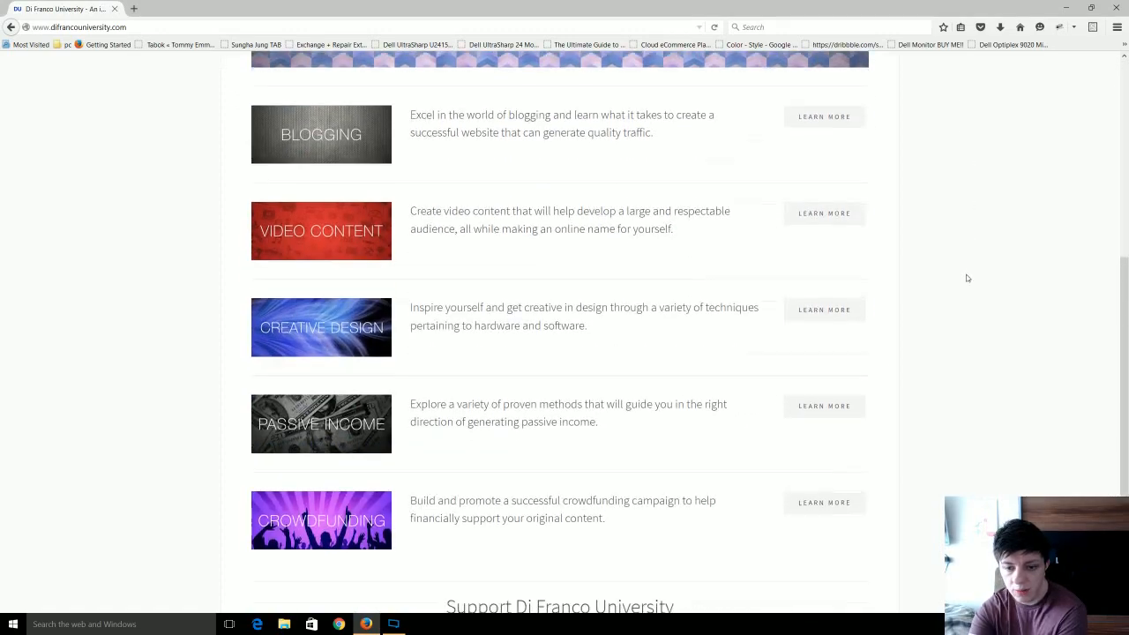
scroll(966, 278, up, 8)
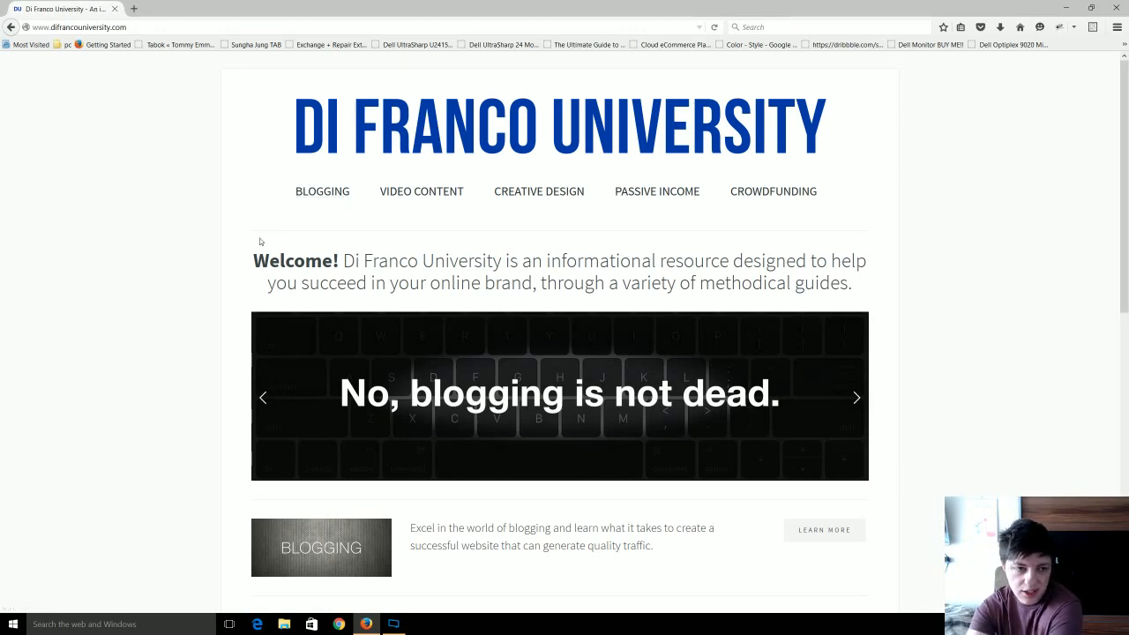
scroll(238, 233, down, 7)
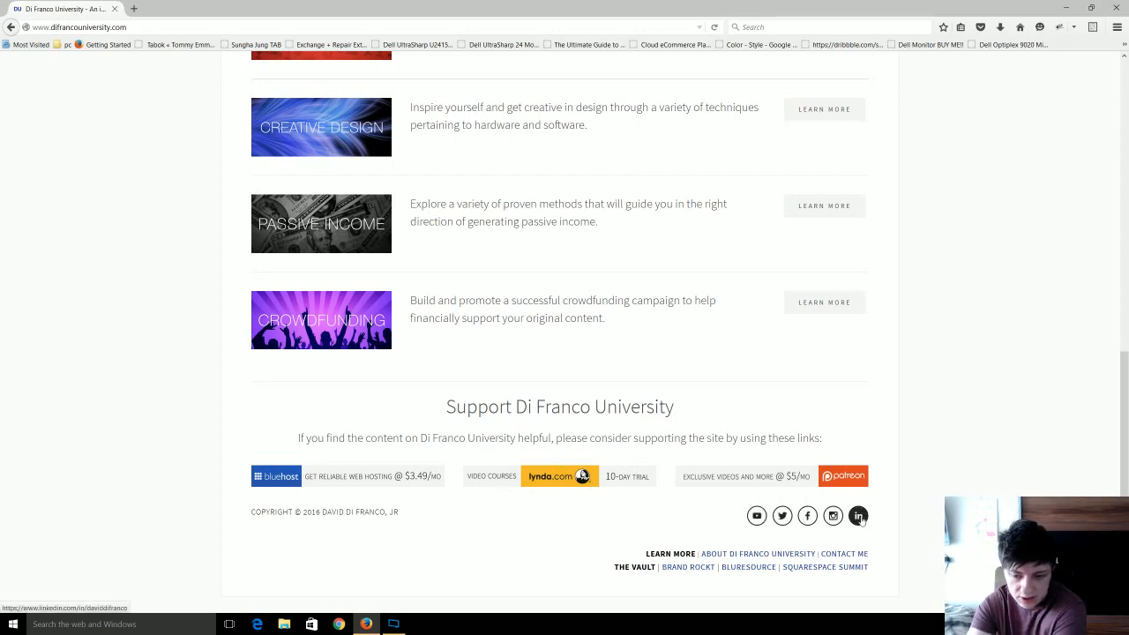
scroll(899, 524, up, 10)
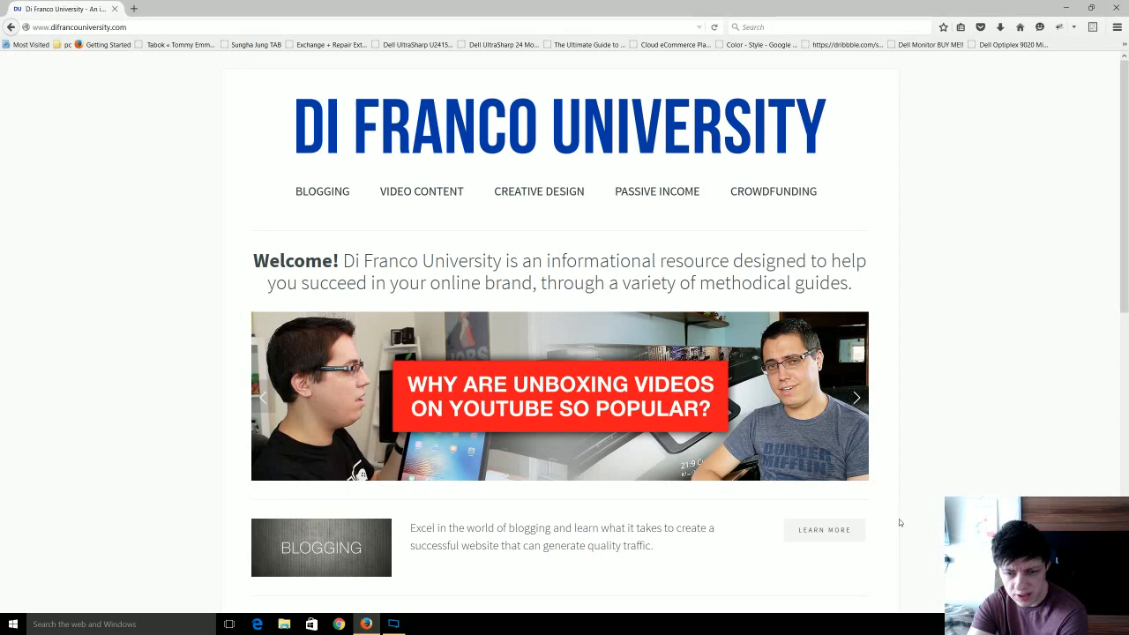
scroll(898, 522, down, 10)
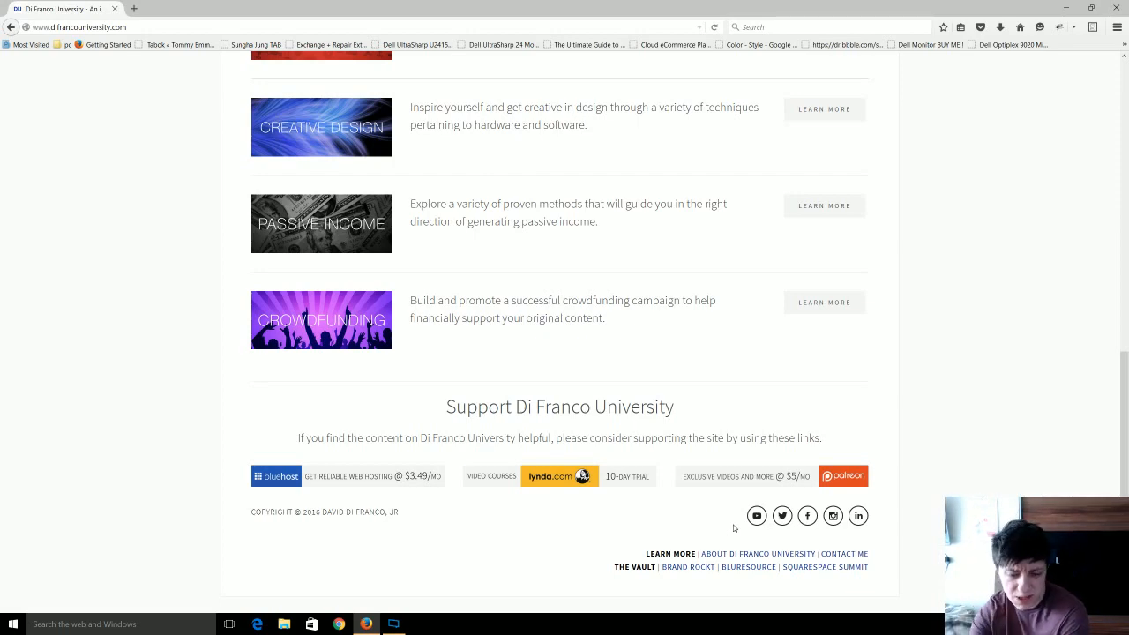
scroll(948, 415, up, 5)
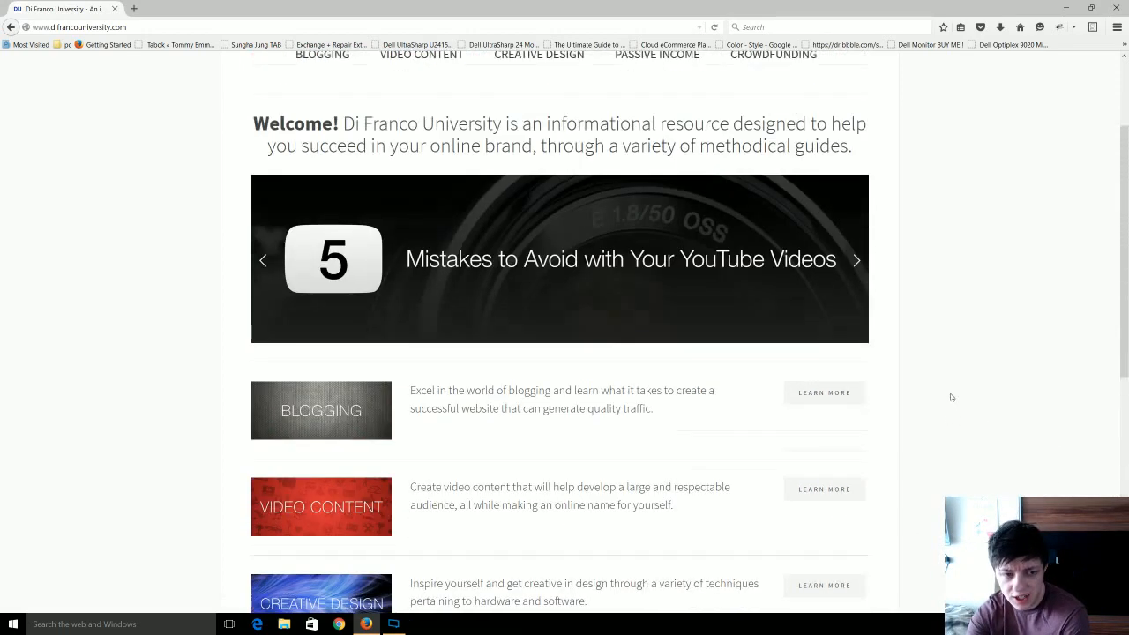
scroll(950, 397, up, 2)
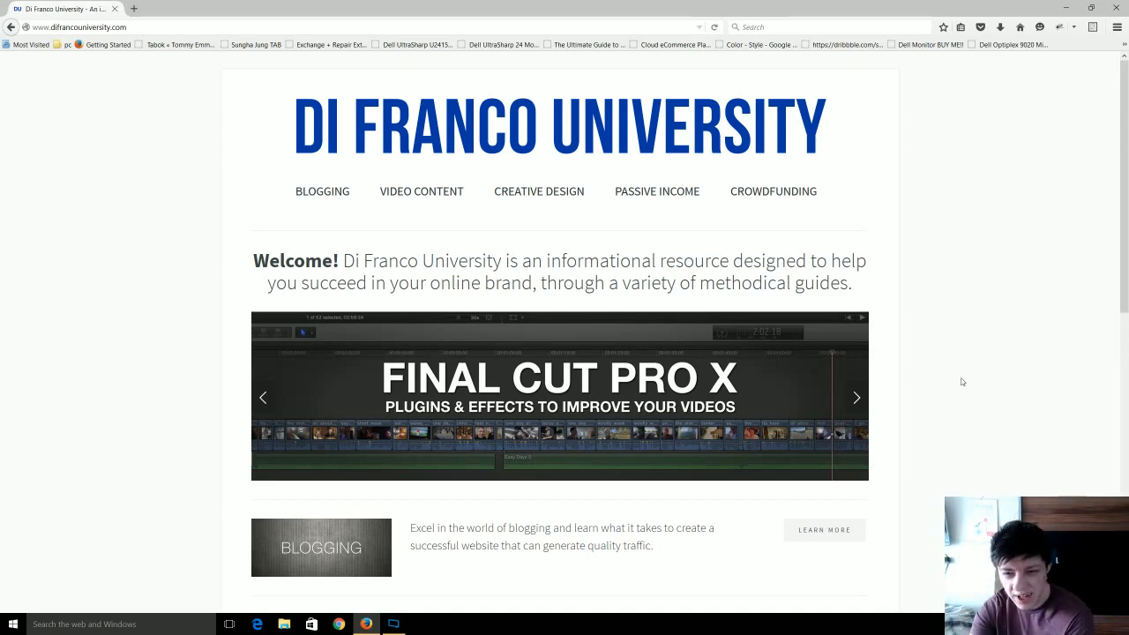
scroll(970, 376, down, 7)
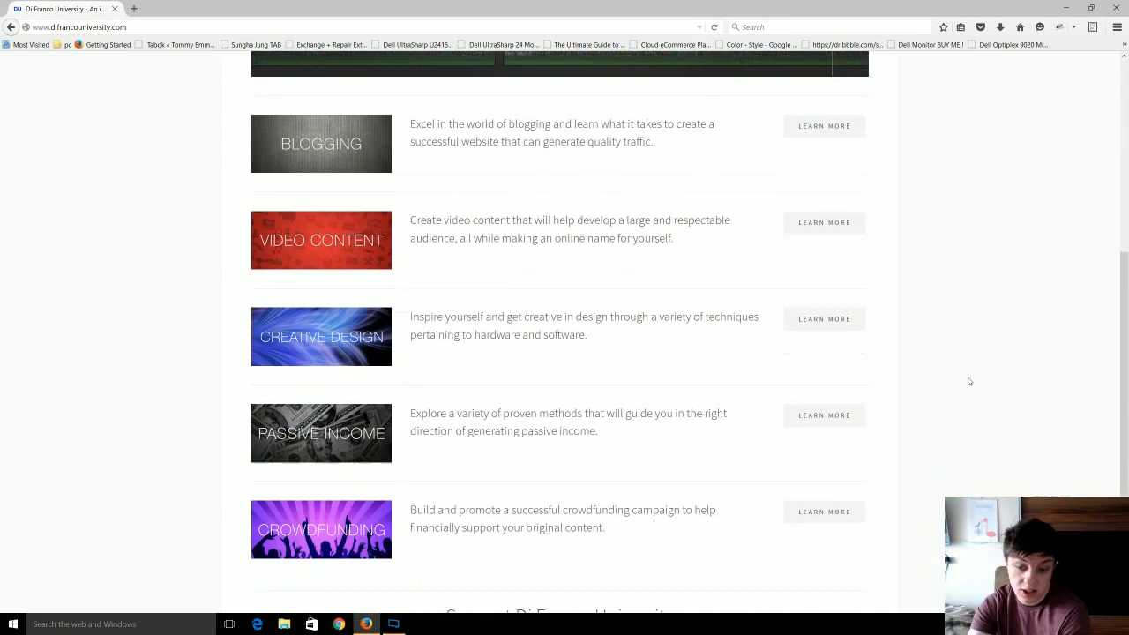
scroll(973, 376, up, 8)
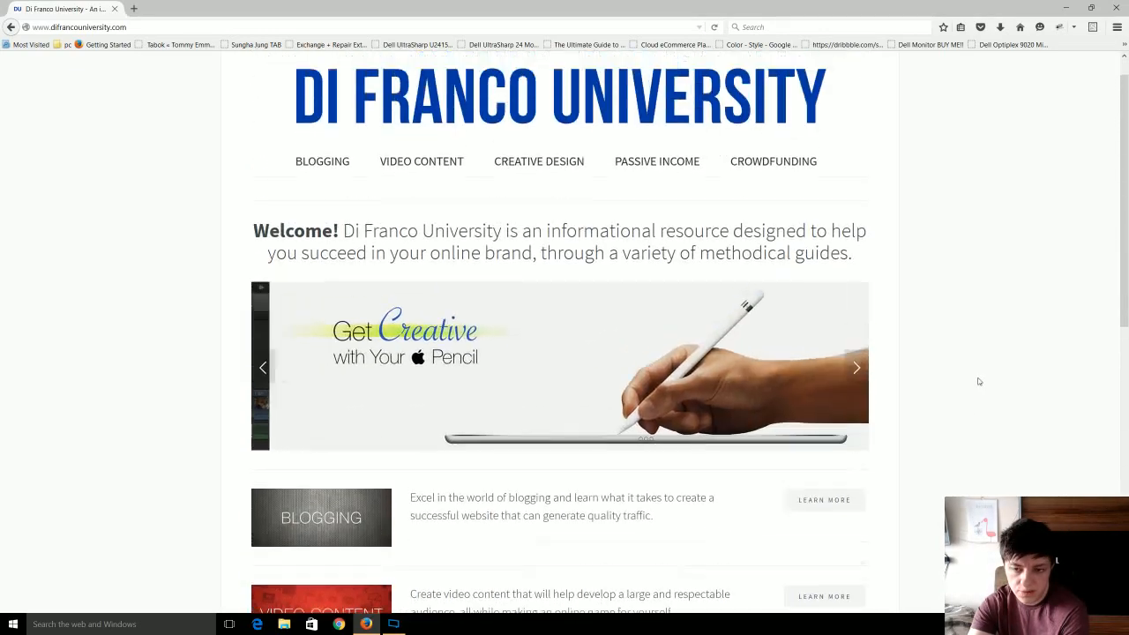
scroll(959, 183, down, 6)
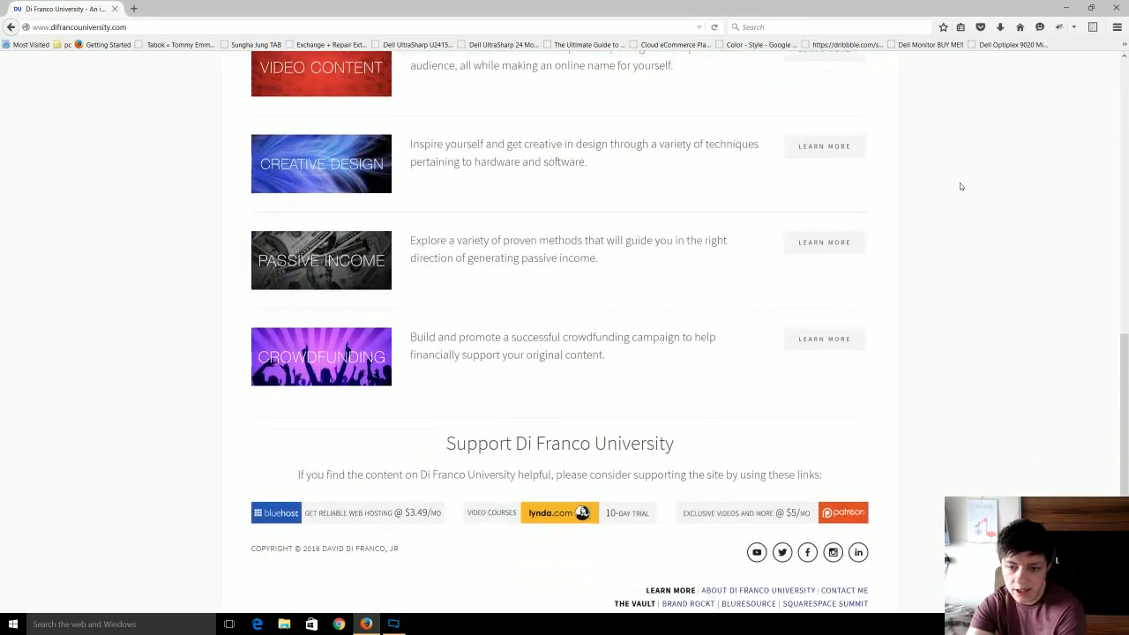
scroll(957, 185, up, 3)
scroll(958, 197, up, 4)
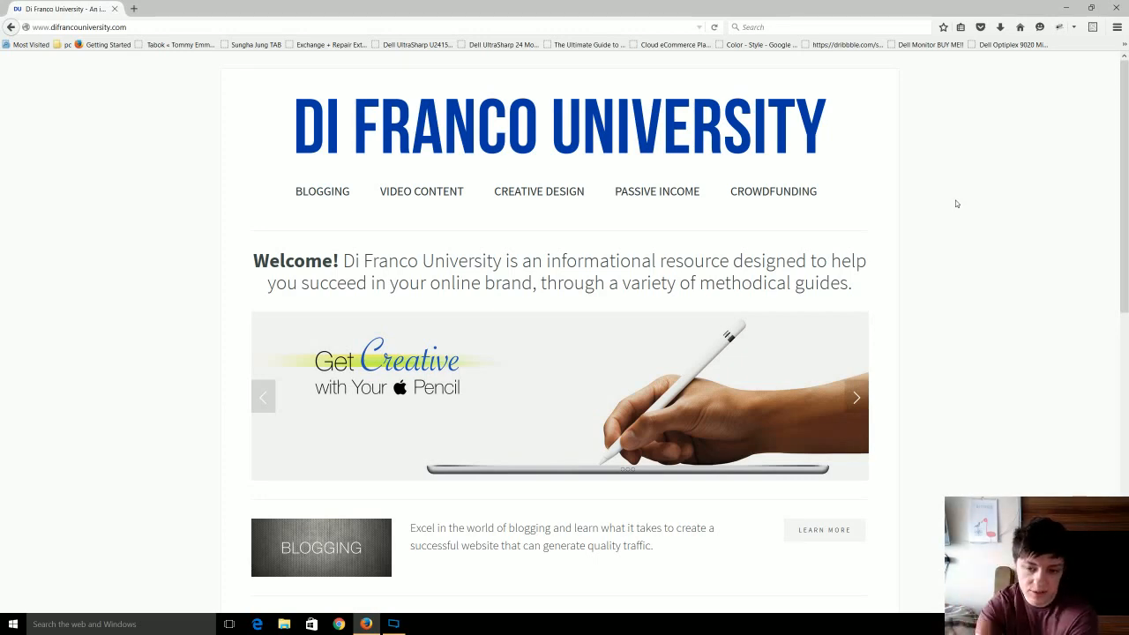
scroll(955, 202, down, 3)
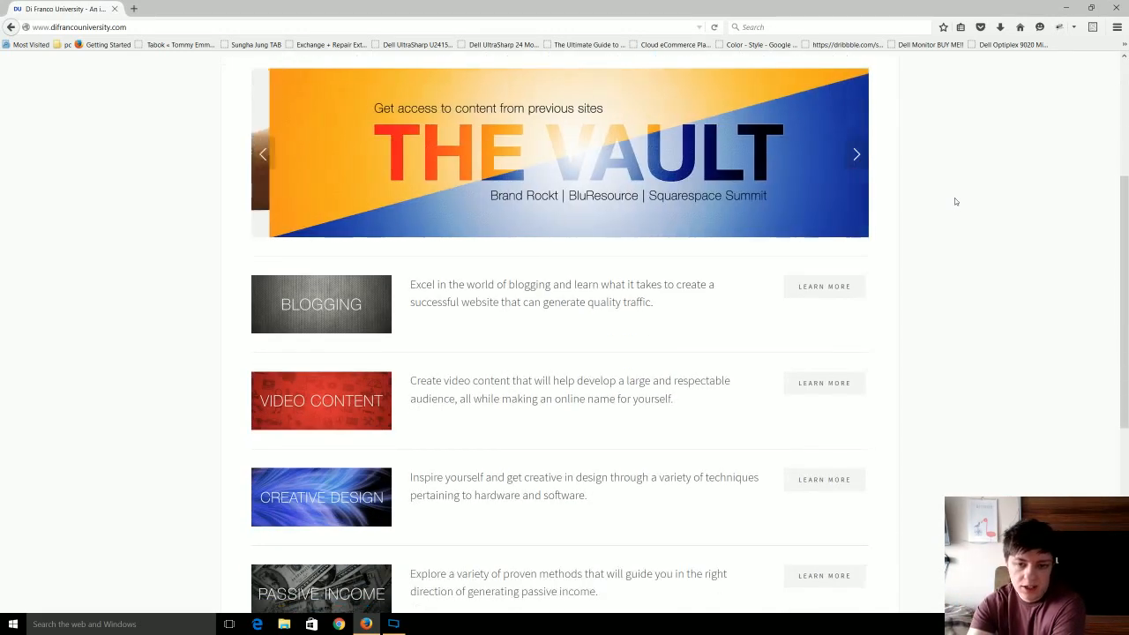
scroll(953, 198, up, 3)
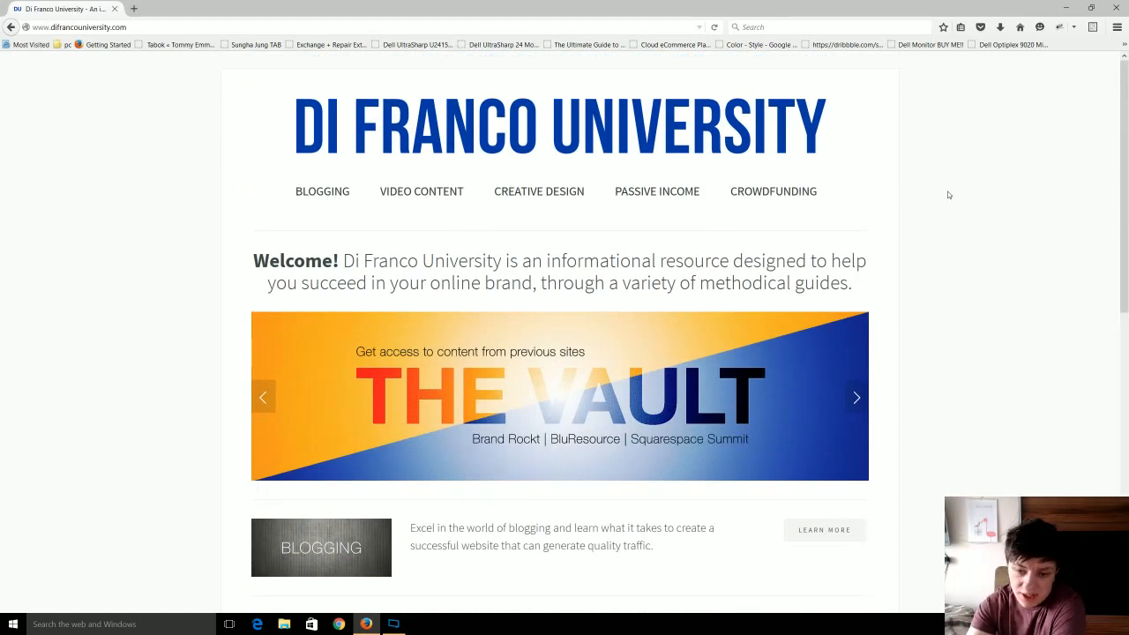
scroll(948, 194, down, 7)
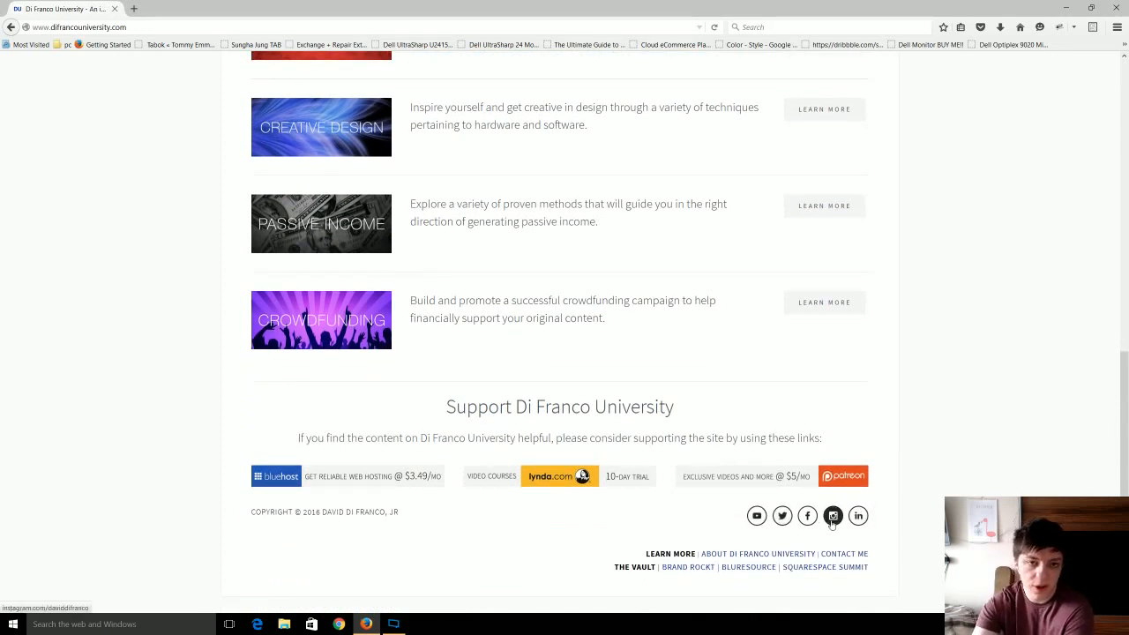
scroll(746, 526, up, 10)
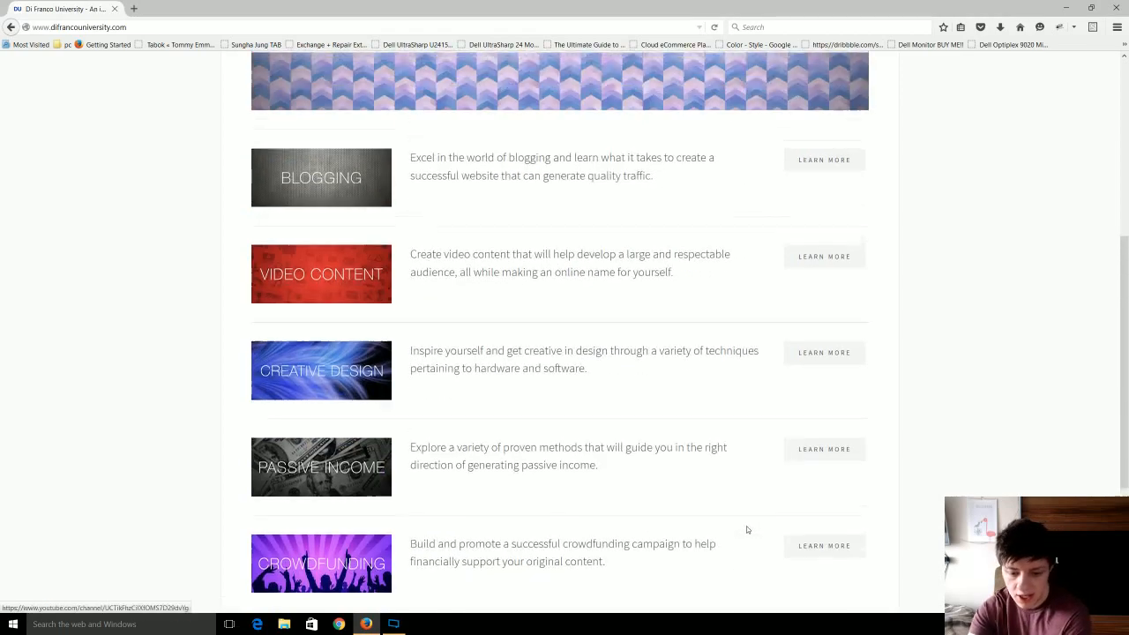
Step: Open the Passive Income category page from the homepage, look over its article list and return to the homepage
scroll(757, 507, down, 5)
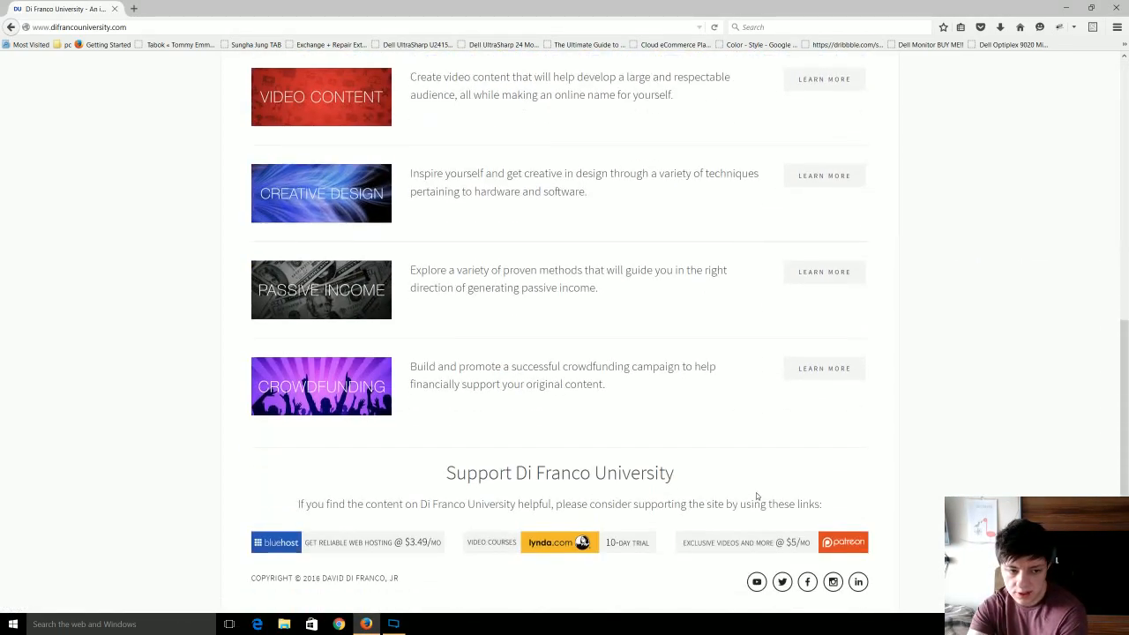
scroll(496, 483, up, 4)
scroll(335, 371, down, 3)
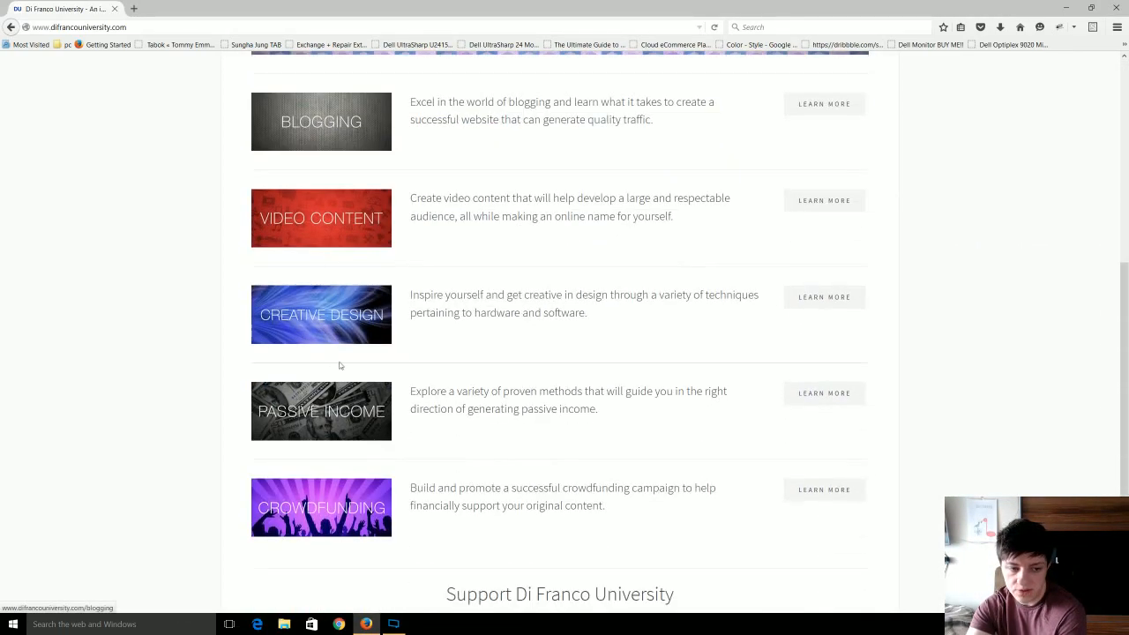
scroll(317, 261, up, 2)
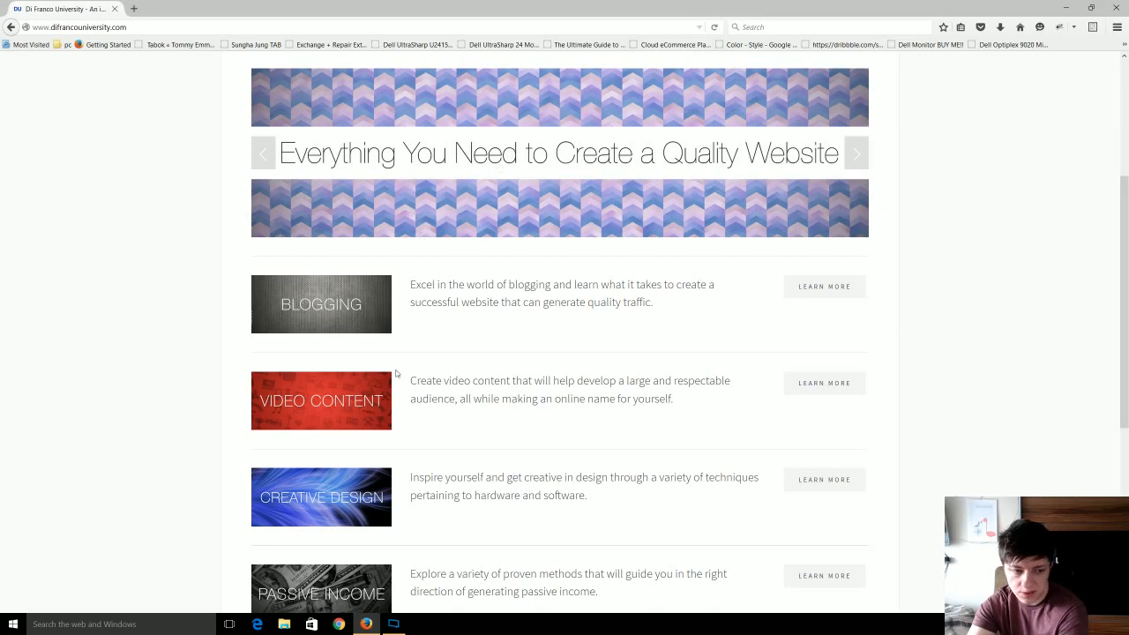
scroll(265, 388, down, 3)
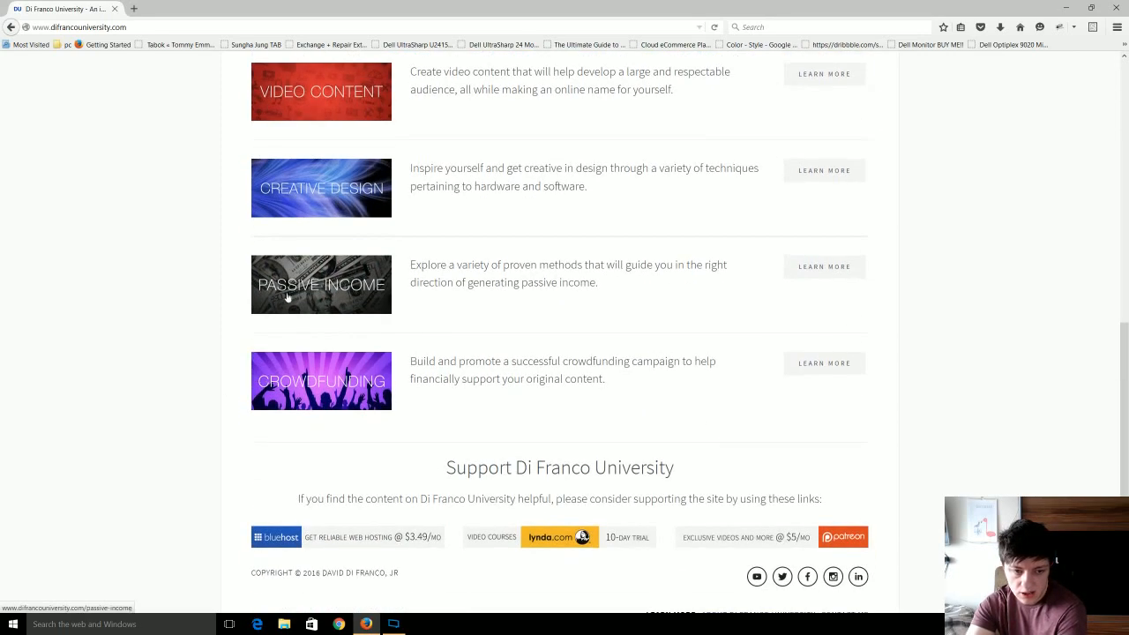
click(311, 289)
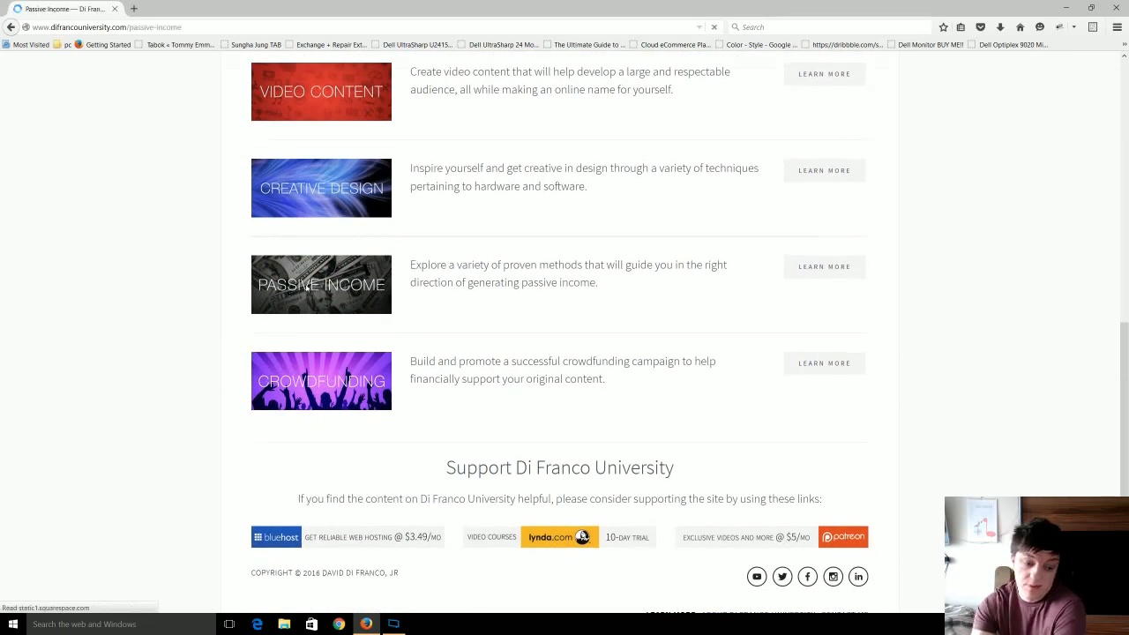
scroll(336, 307, down, 10)
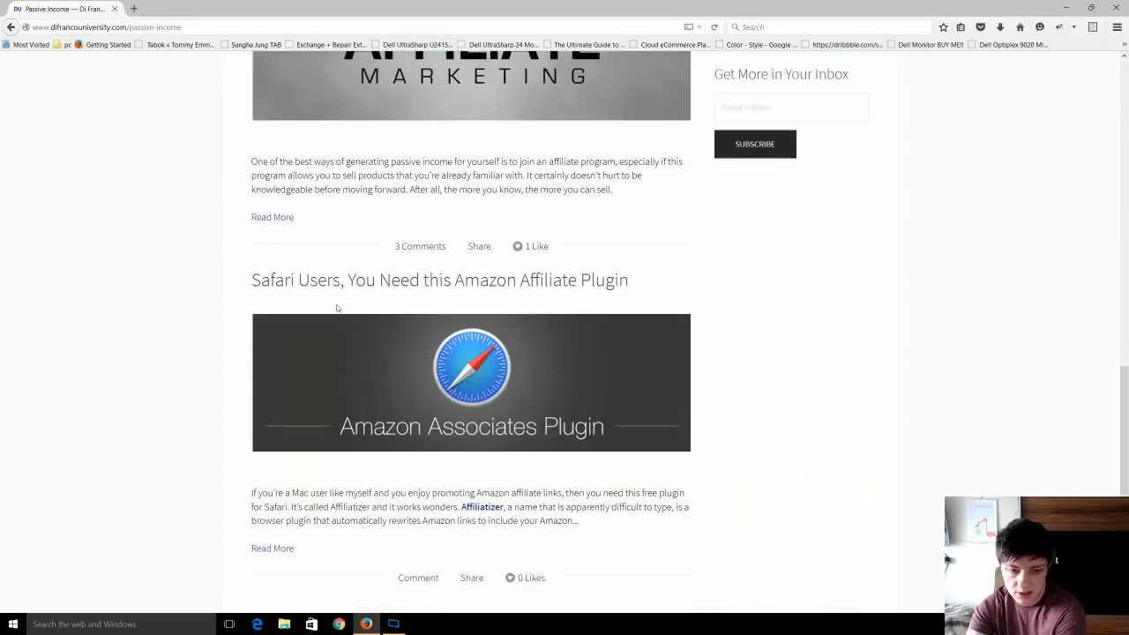
scroll(339, 310, up, 10)
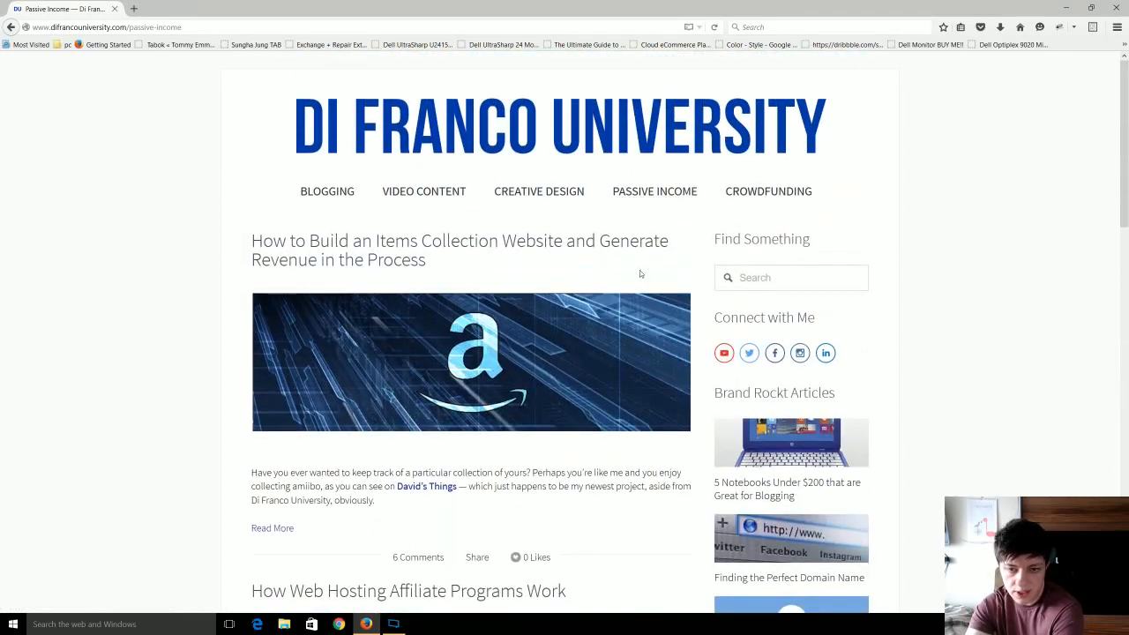
click(468, 134)
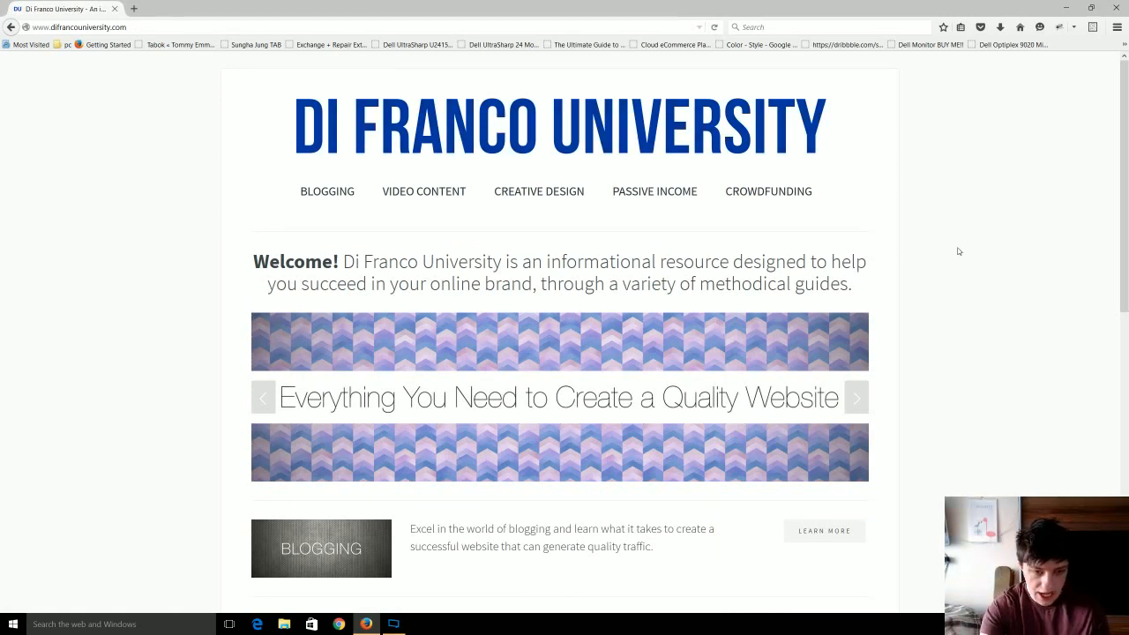
Step: Turn on the responsive design view at 443×775 and examine the mobile homepage down to the footer links
key(ctrl+shift+m)
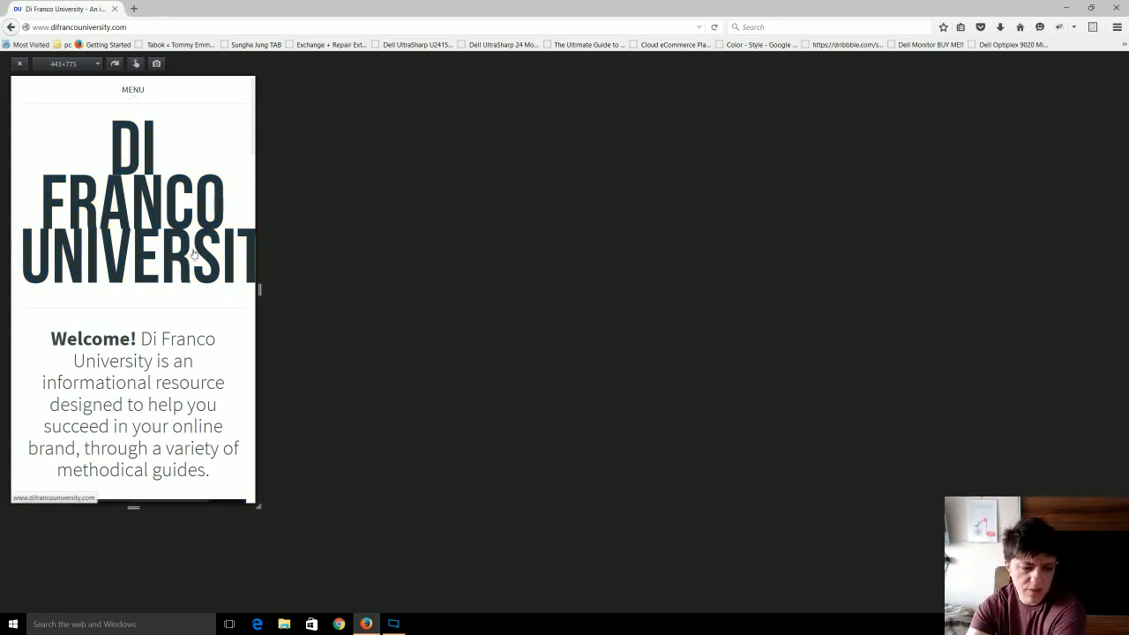
scroll(194, 253, down, 15)
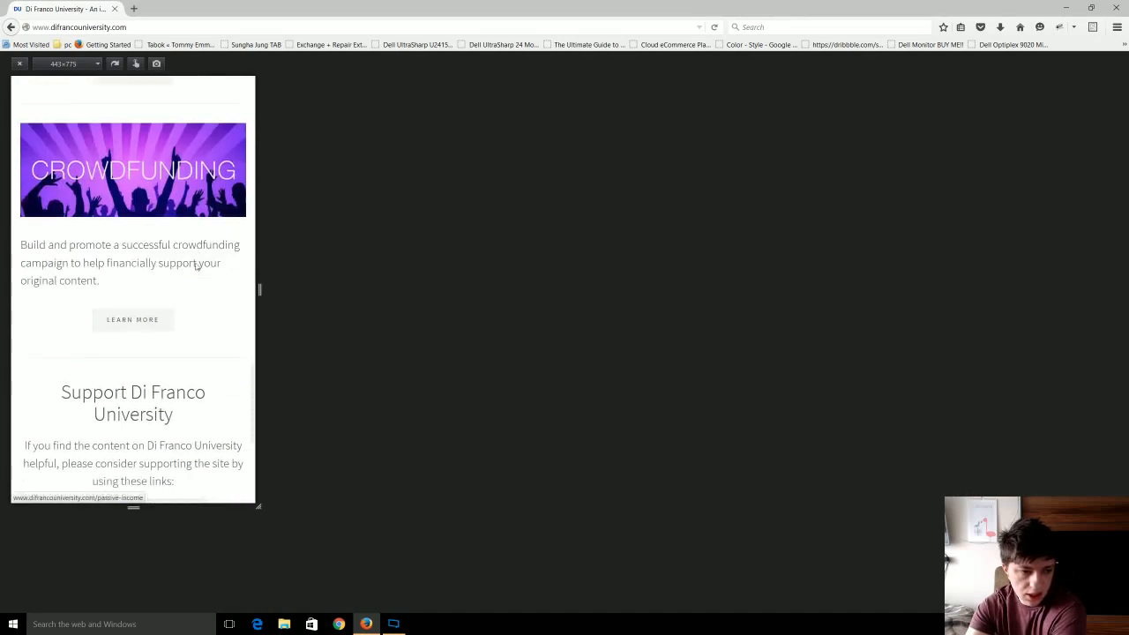
scroll(196, 264, down, 3)
scroll(196, 264, up, 9)
scroll(194, 261, down, 7)
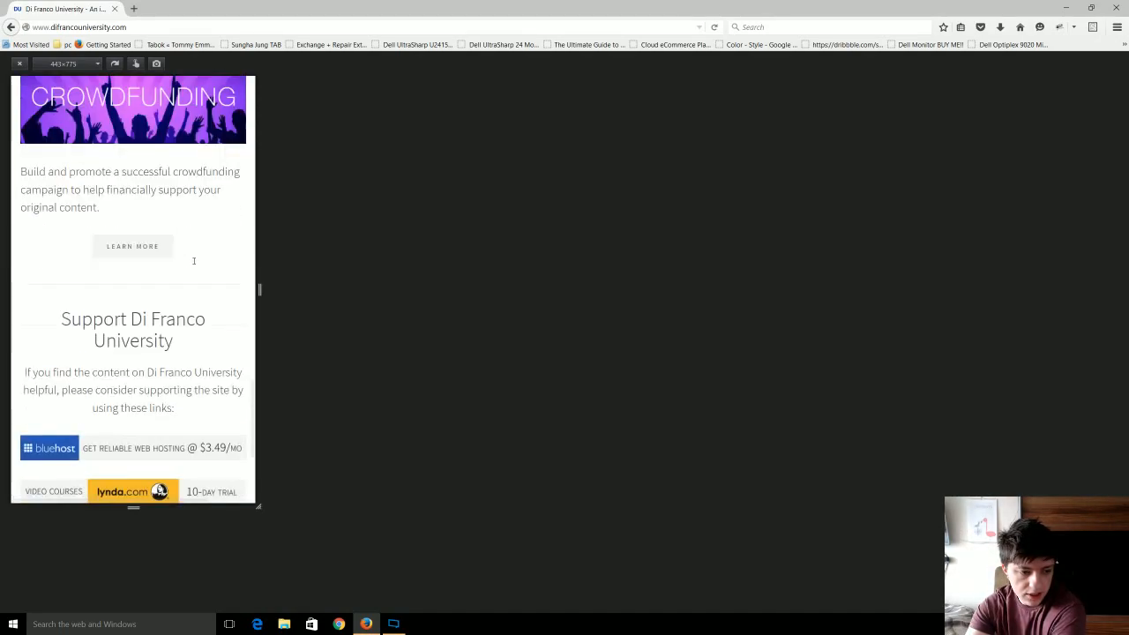
scroll(194, 261, down, 4)
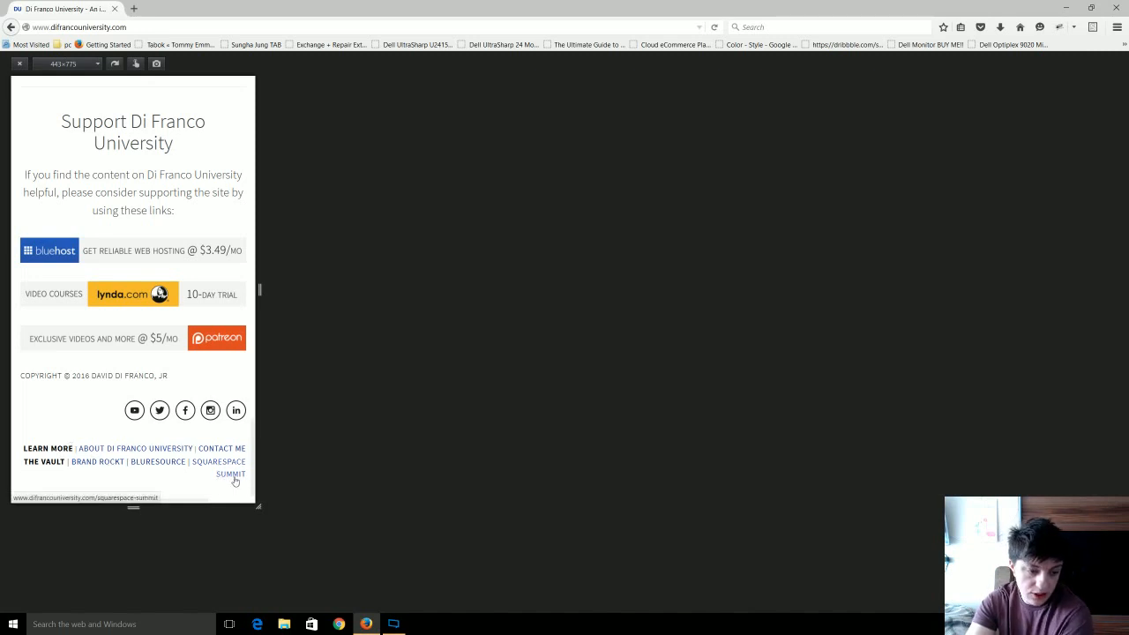
Step: Compare the mobile crowdfunding section, support links and footer links, and return to the oversized site title
scroll(235, 480, up, 7)
scroll(228, 488, down, 3)
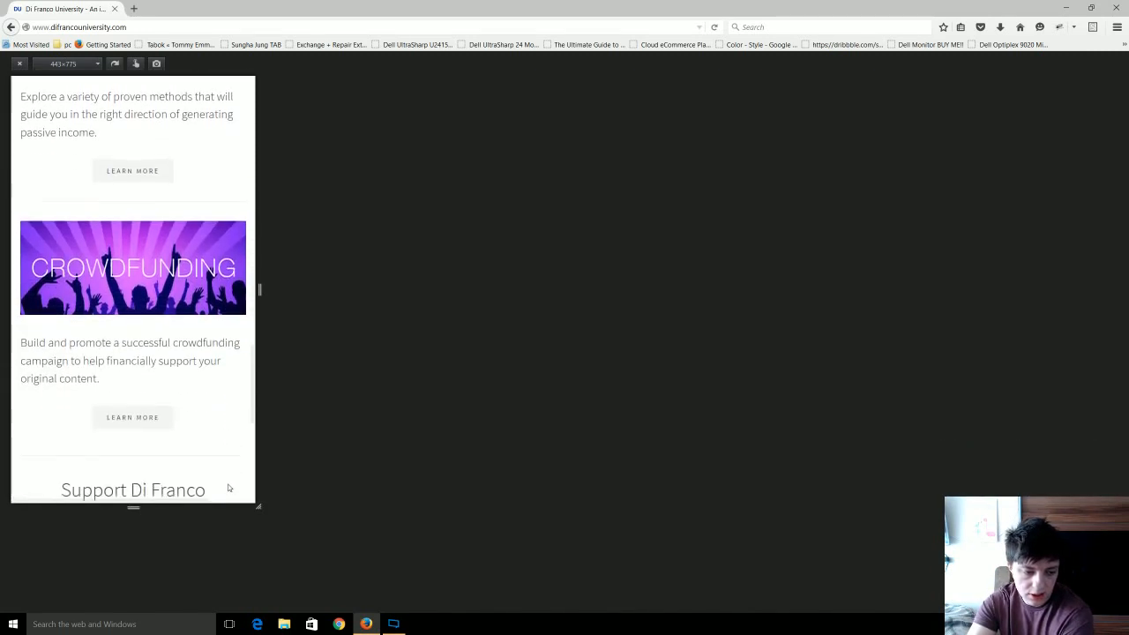
scroll(228, 487, down, 5)
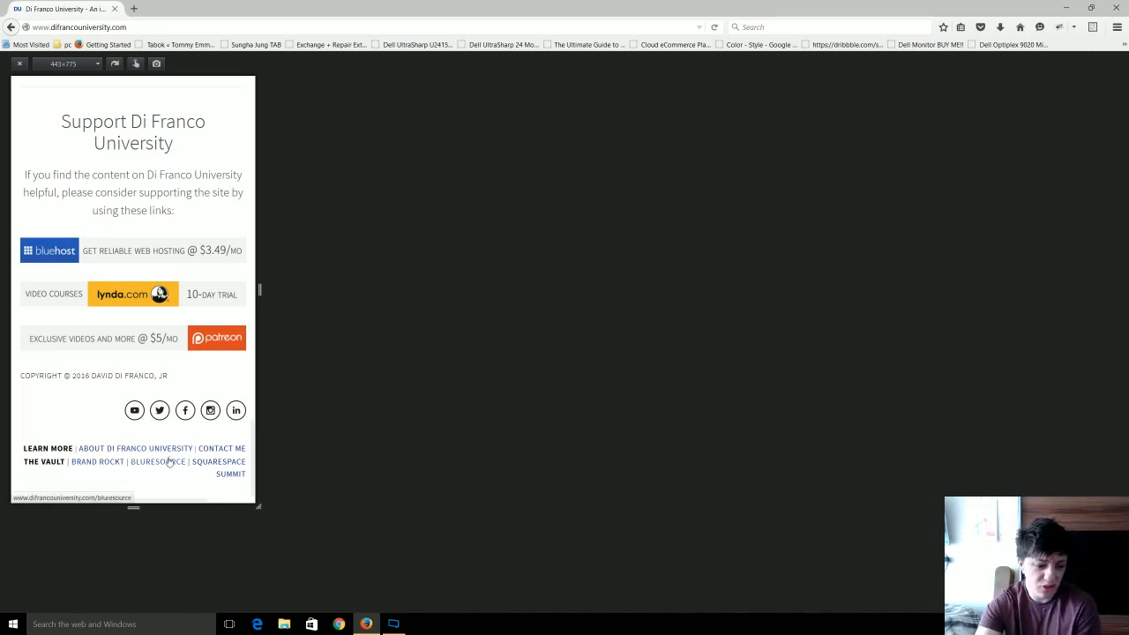
scroll(172, 472, up, 5)
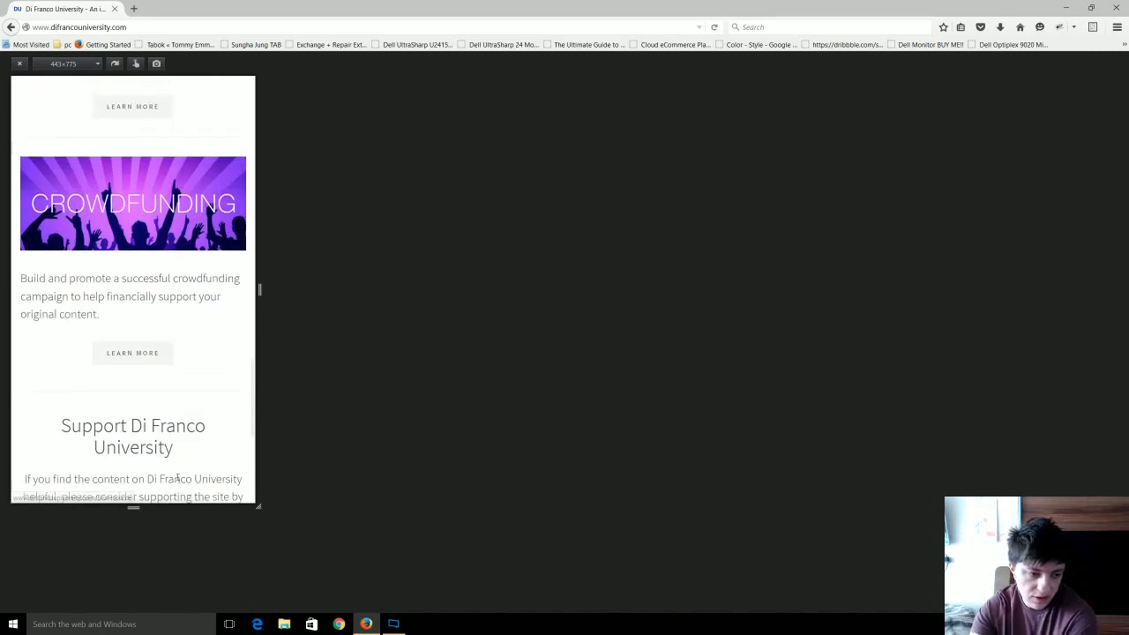
scroll(178, 477, down, 3)
scroll(178, 477, up, 15)
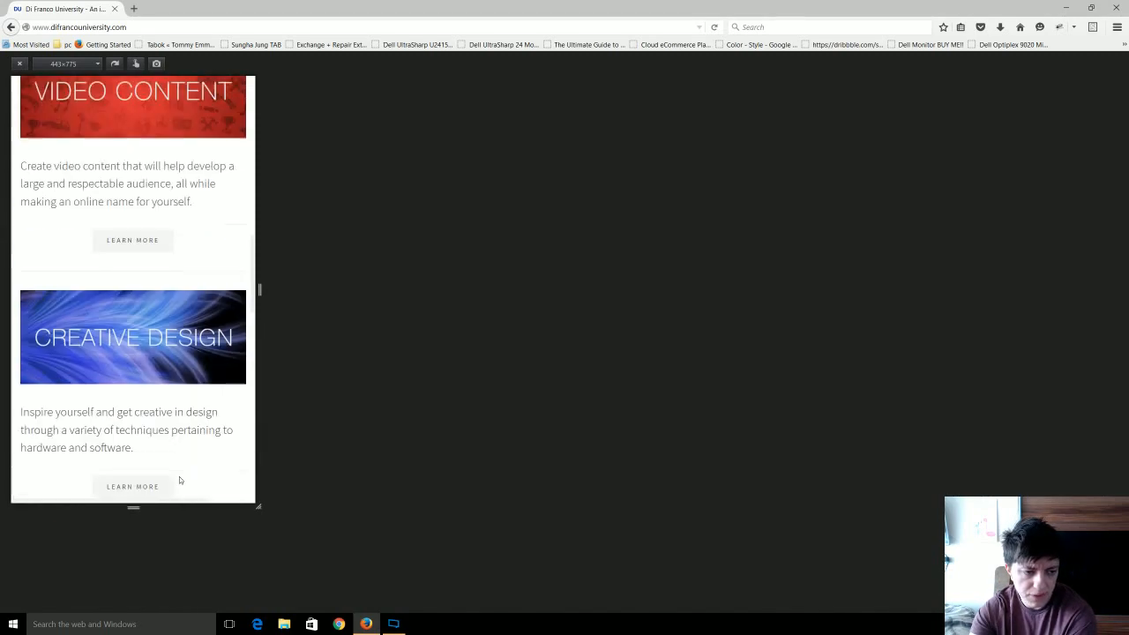
scroll(181, 480, up, 5)
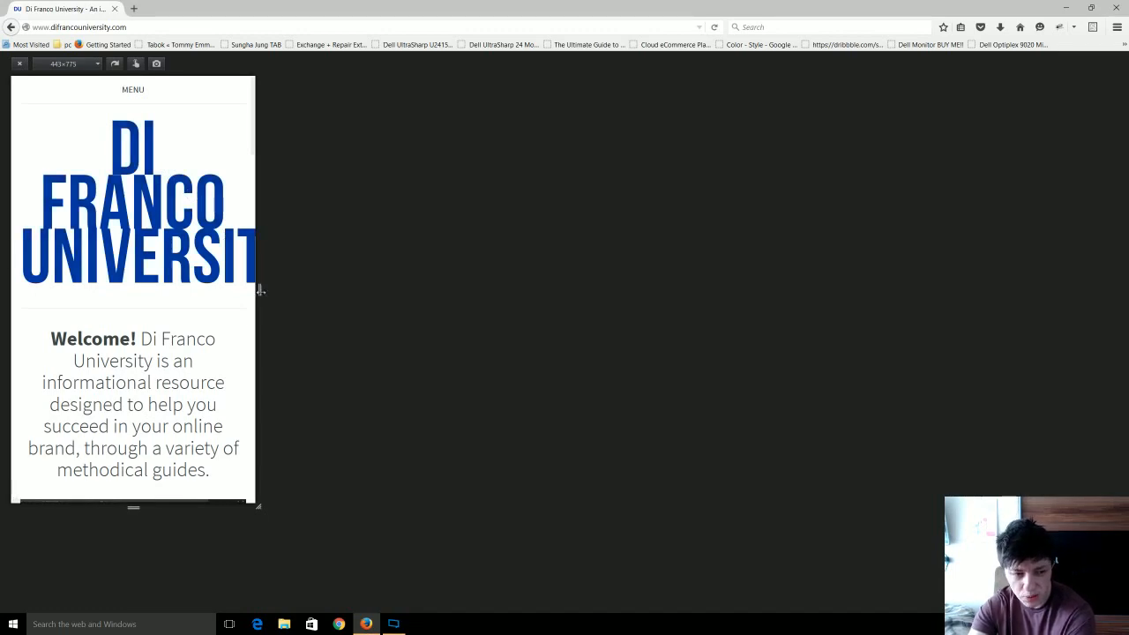
Step: Widen the mobile viewport to 464 px and inspect the Di Franco University site title with Firebug
mouse_move(260, 290)
mouse_down()
mouse_move(376, 291)
mouse_move(272, 291)
mouse_up()
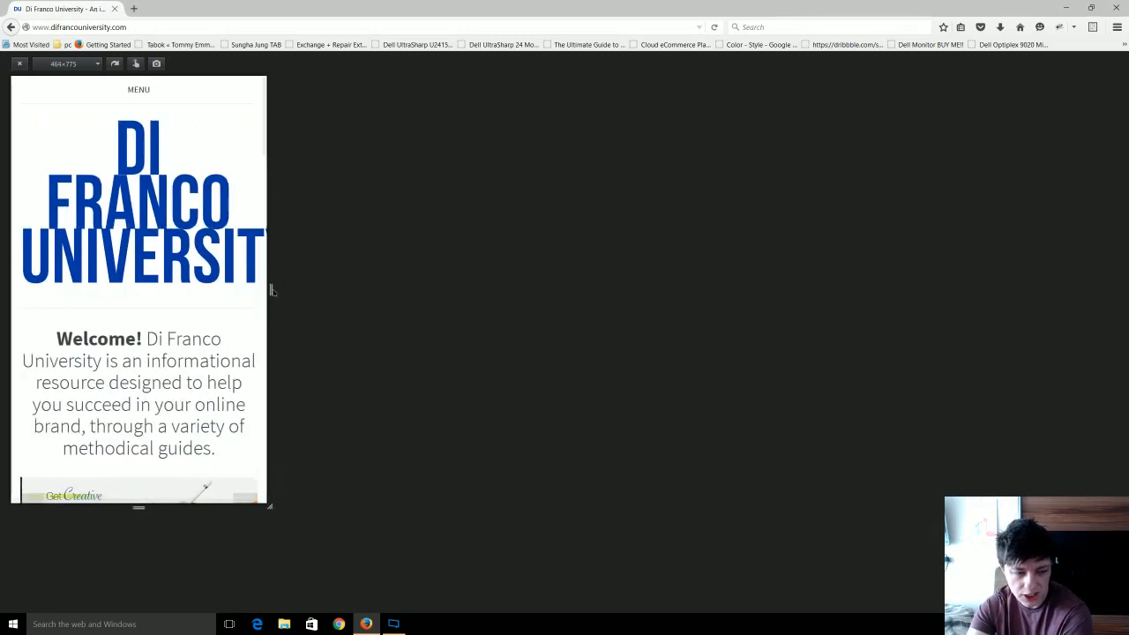
right_click(236, 266)
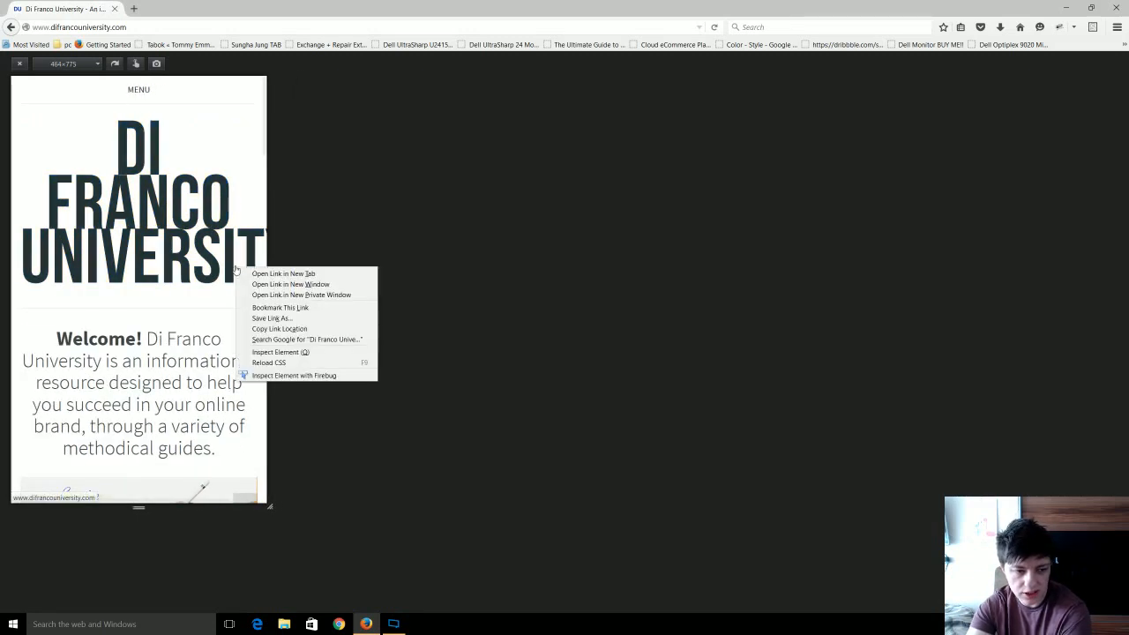
click(292, 376)
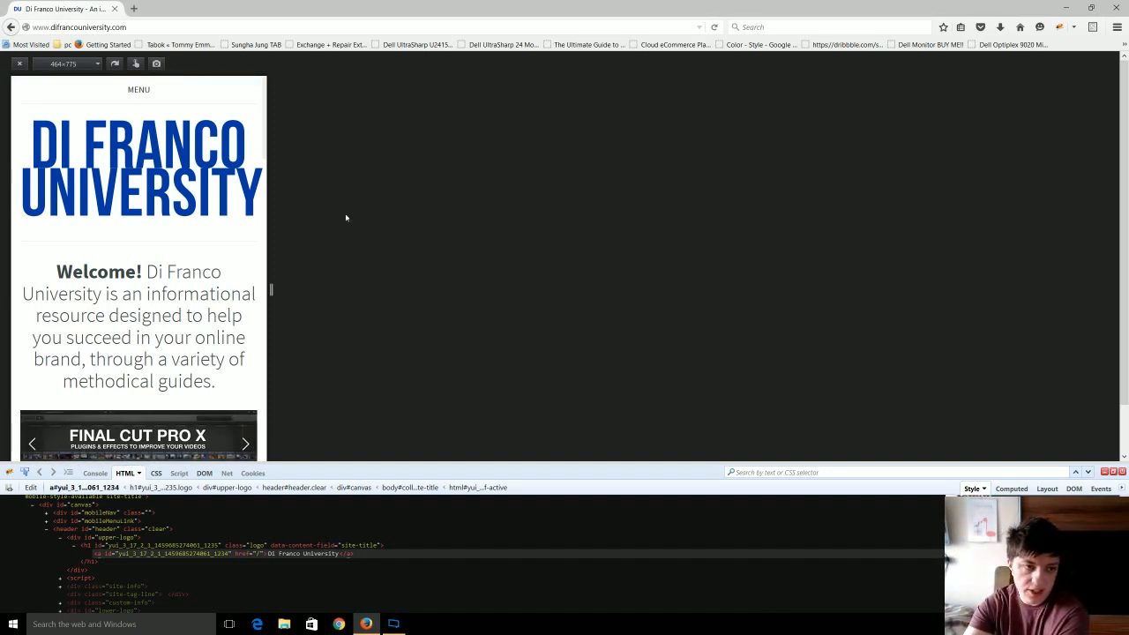
Step: Expand and collapse the mobile navigation menu twice to check its category links
click(136, 89)
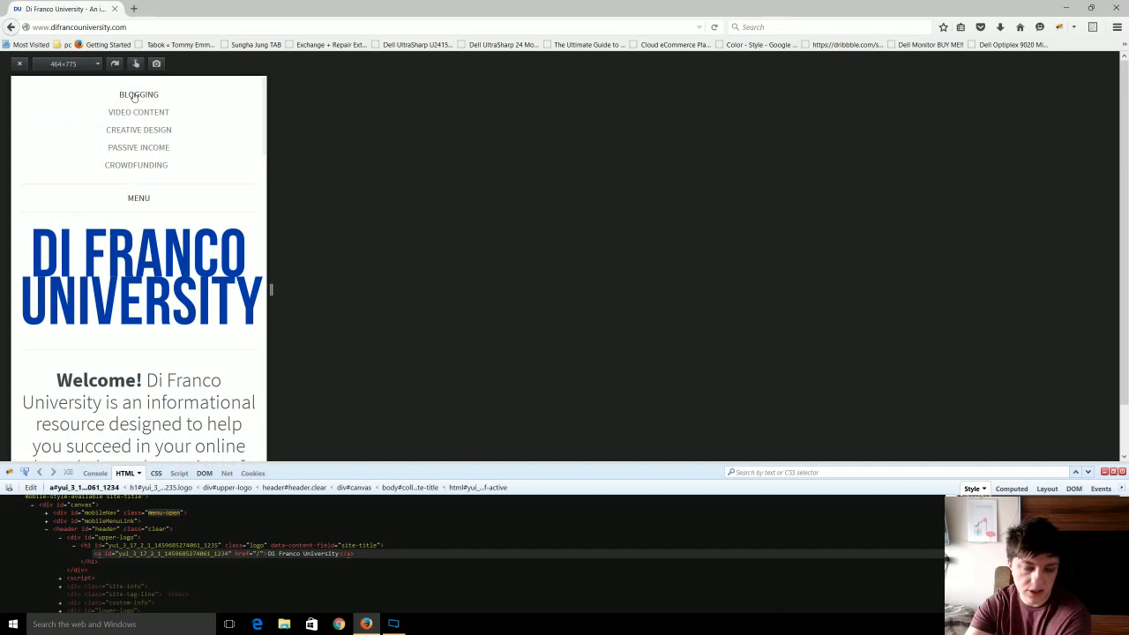
click(143, 201)
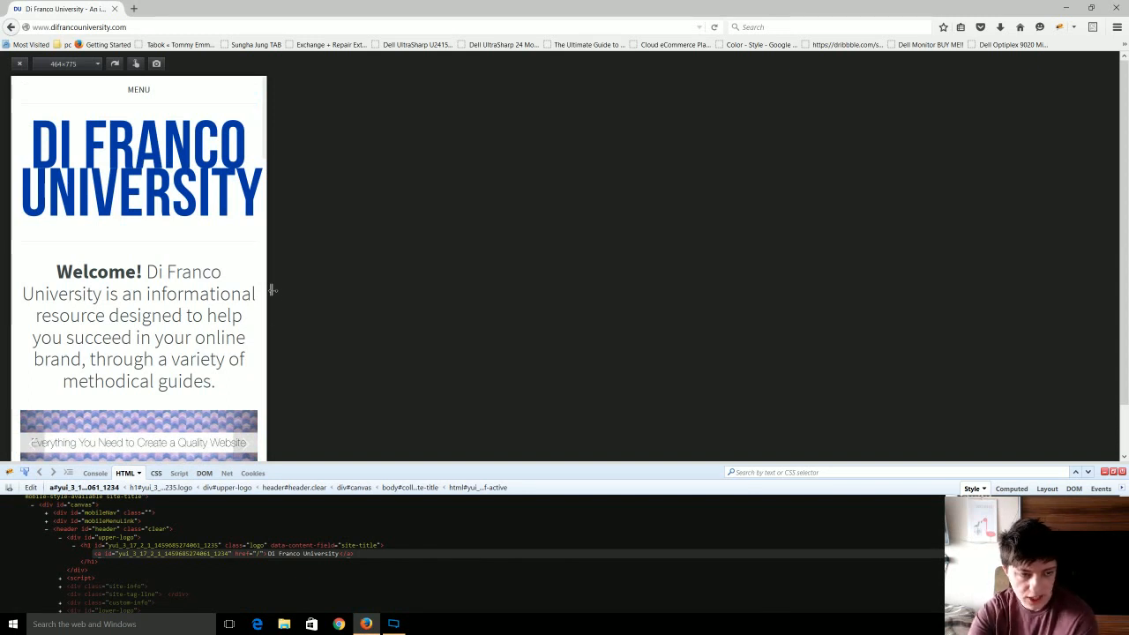
click(141, 91)
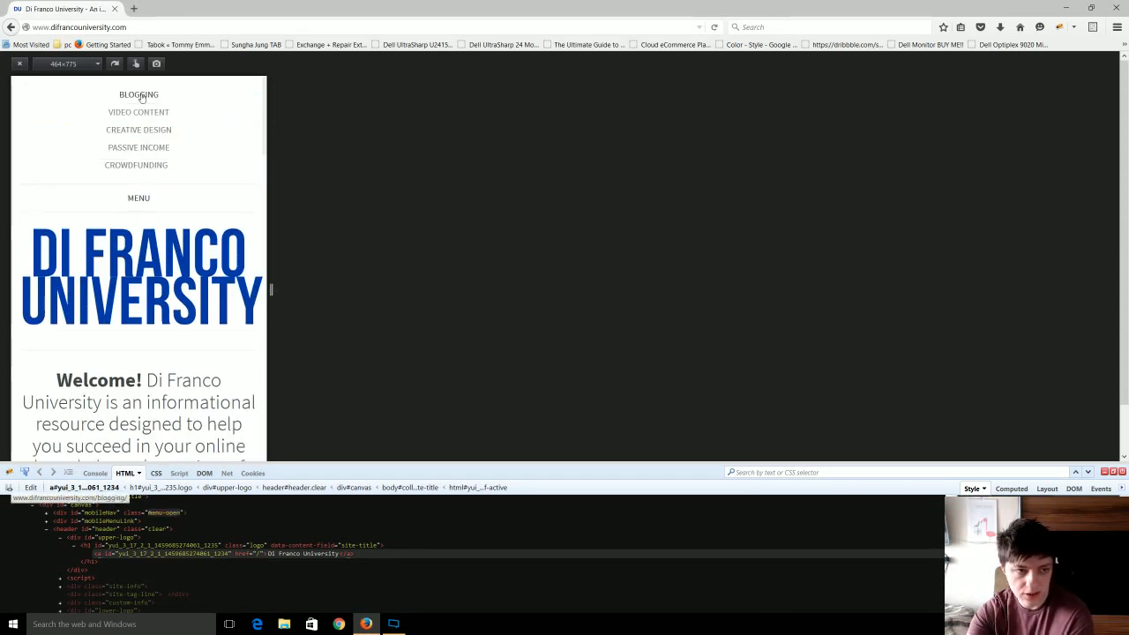
click(141, 200)
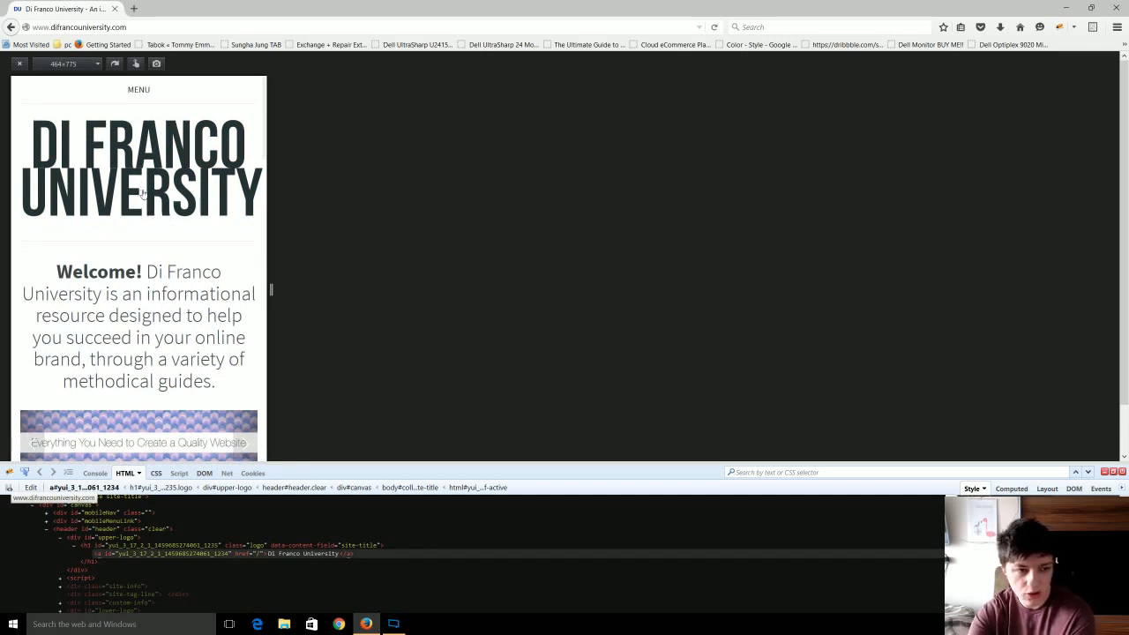
Step: Look through the 464 px wide homepage down to the support links and back, and recheck the expanded mobile menu
scroll(154, 203, down, 10)
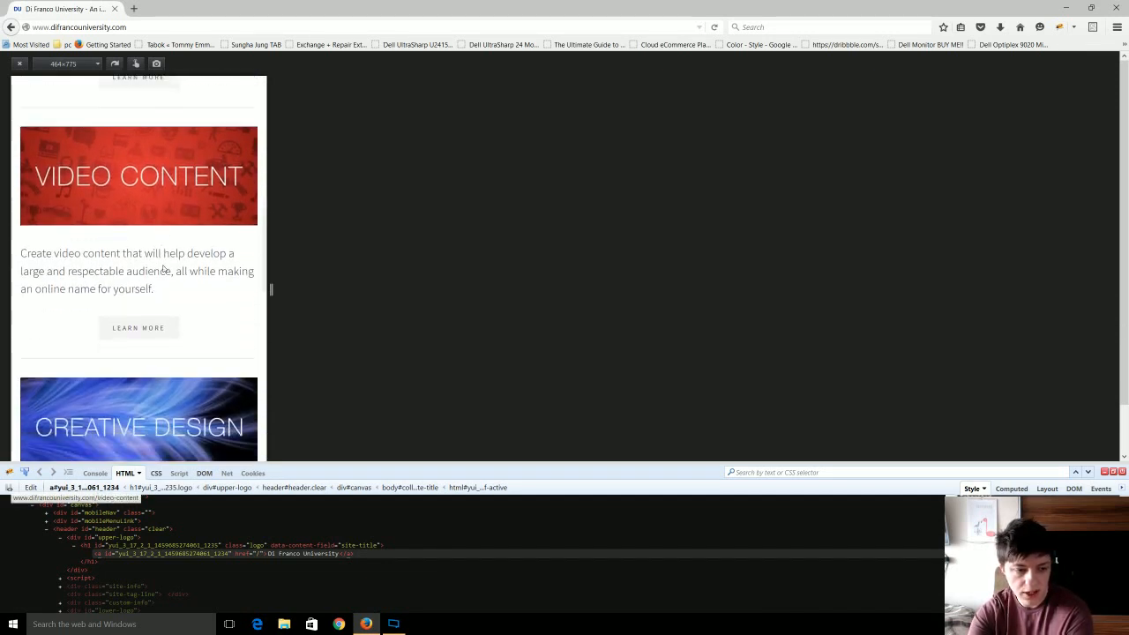
scroll(163, 270, down, 12)
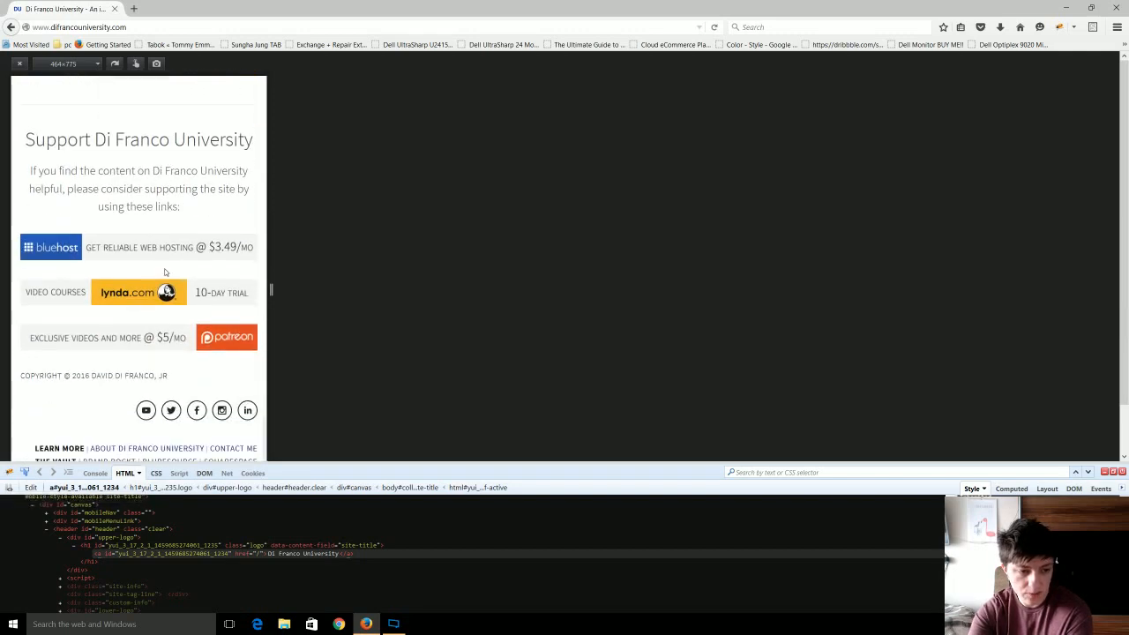
scroll(207, 418, up, 15)
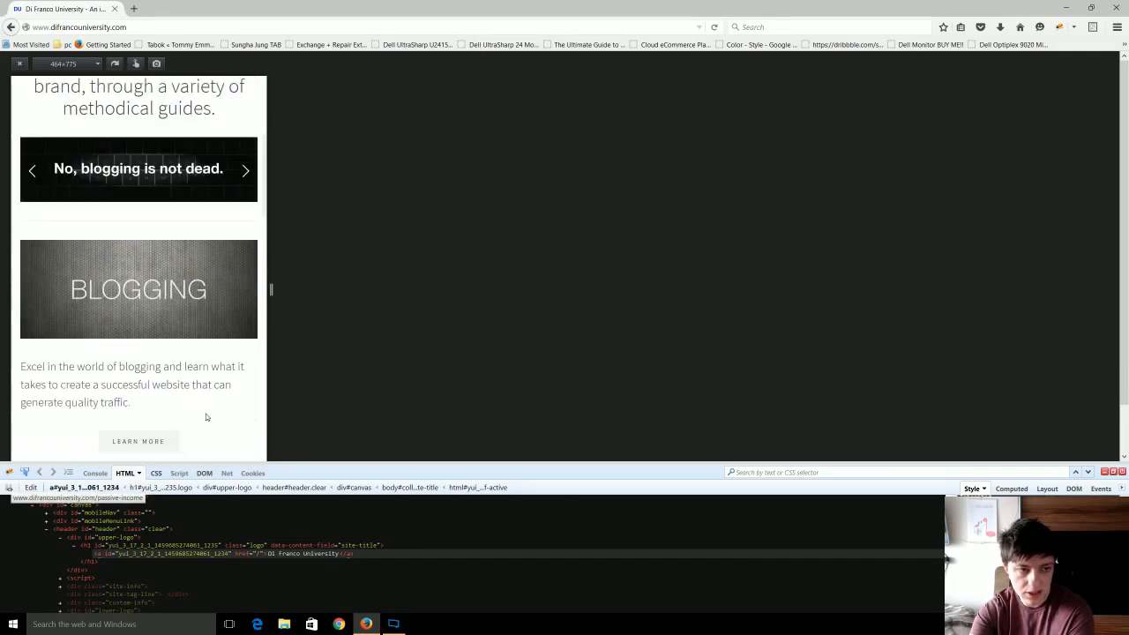
scroll(206, 417, up, 5)
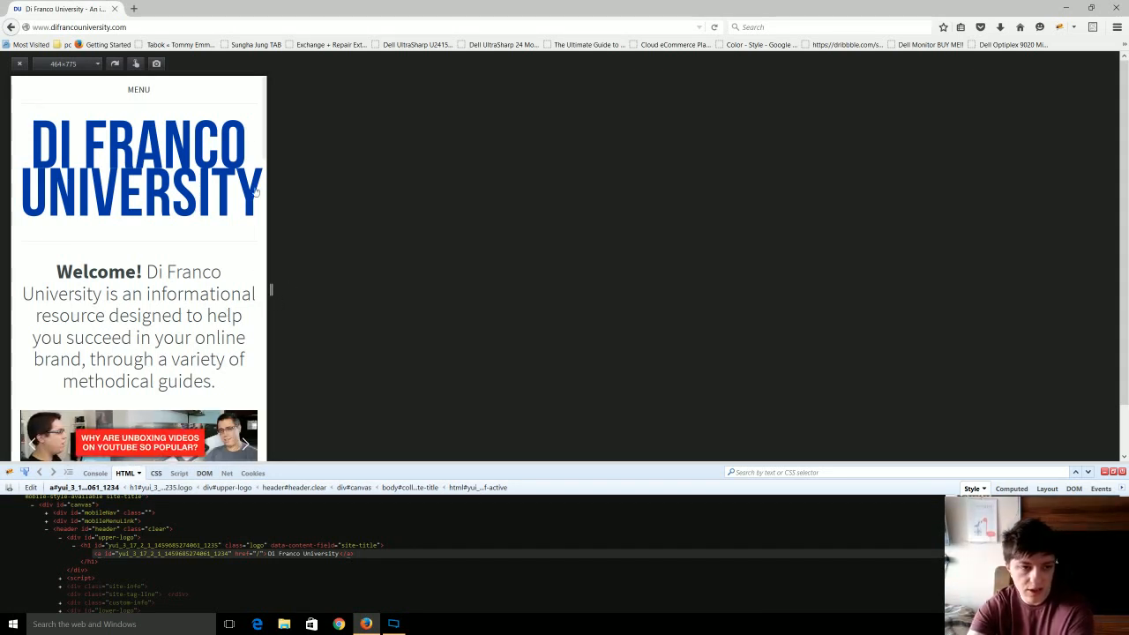
click(172, 91)
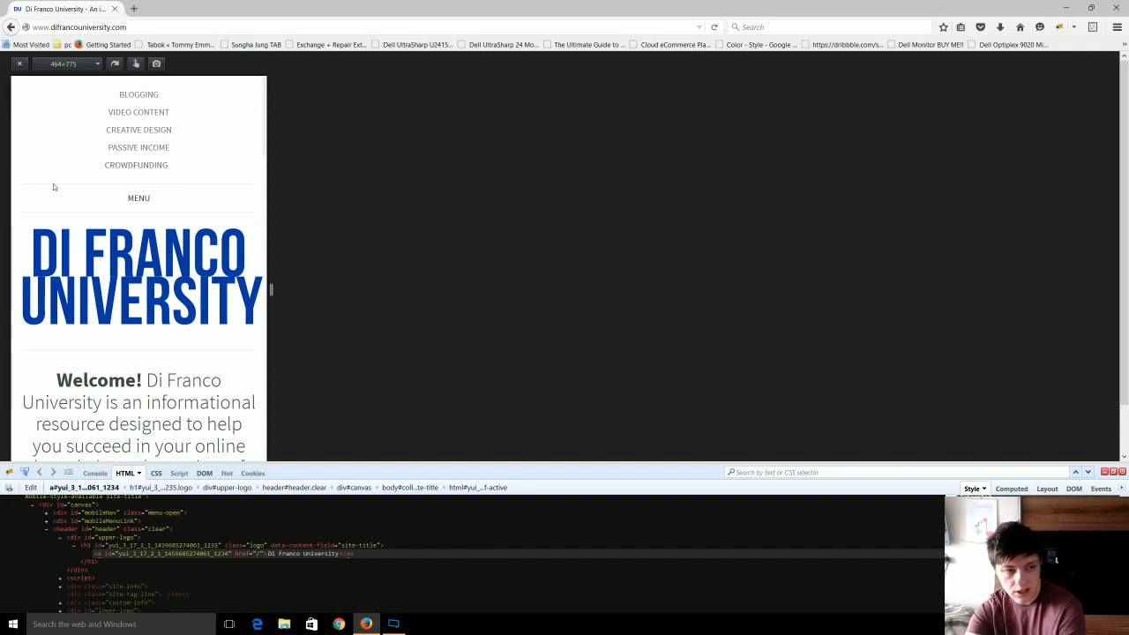
click(144, 198)
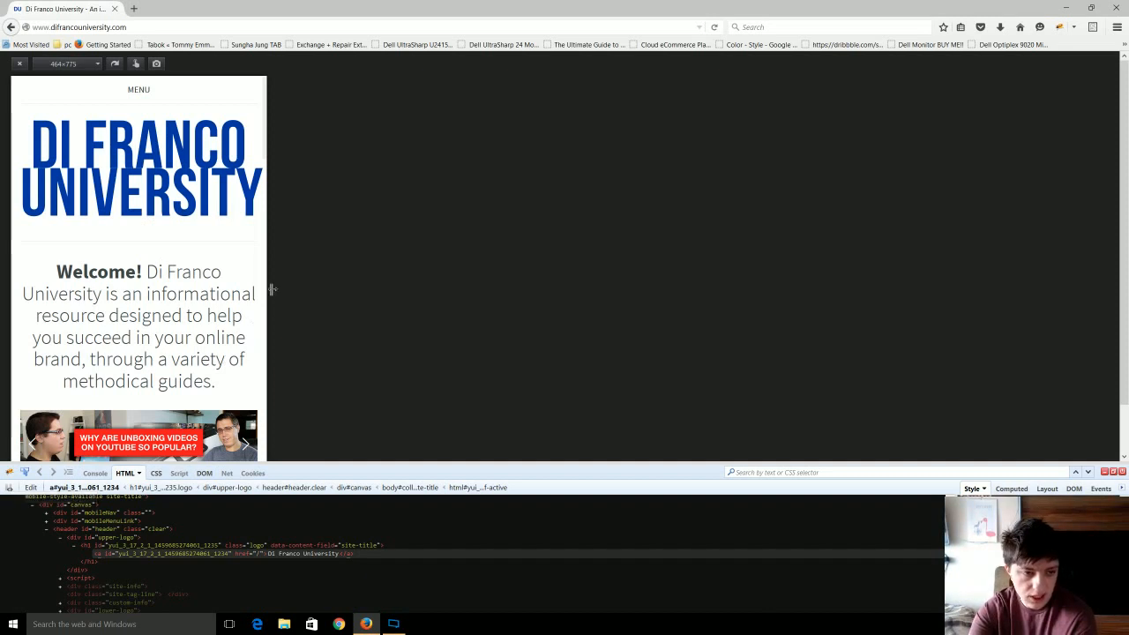
Step: Resize the viewport to widths of 864, 703, 858, 1286 and 1125 px to check how the title and navigation reflow
drag(272, 289, 492, 289)
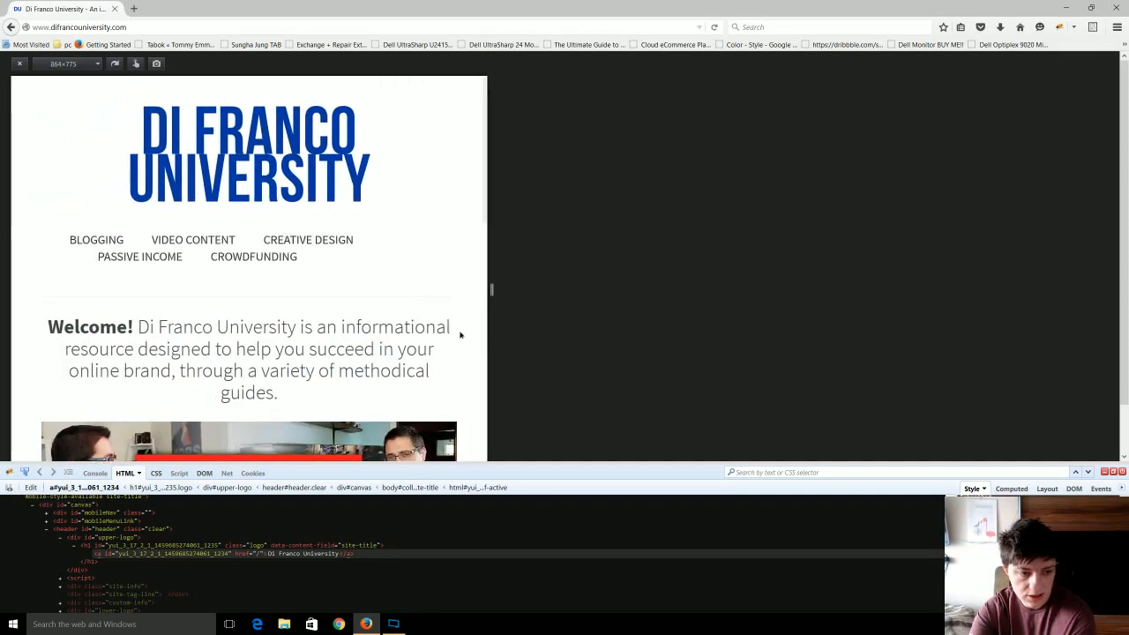
drag(459, 334, 405, 334)
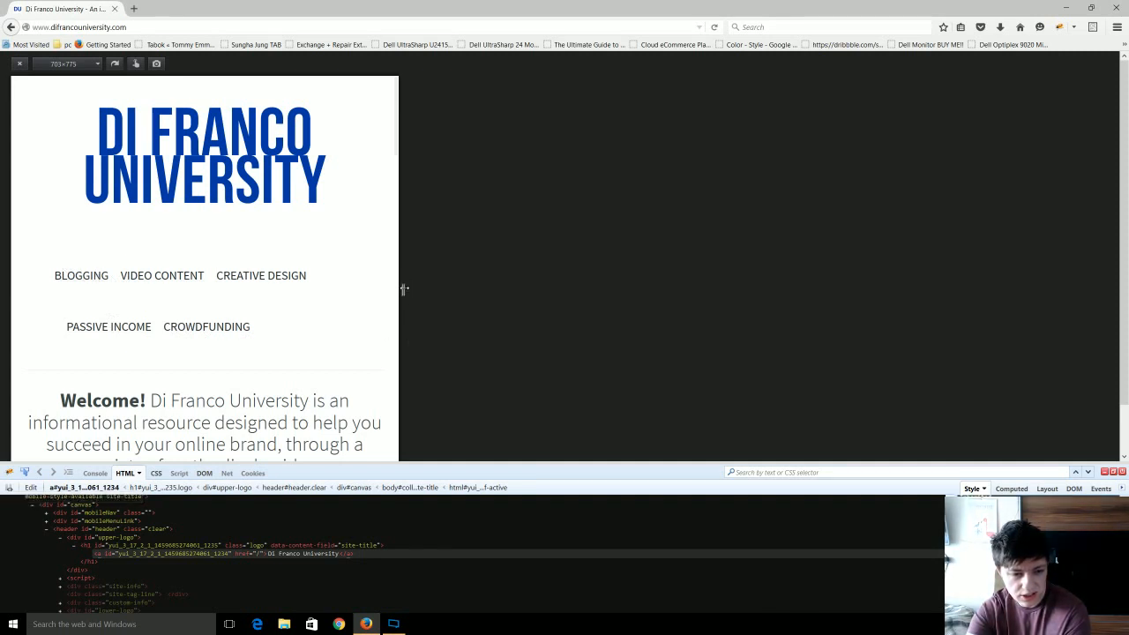
drag(404, 289, 491, 314)
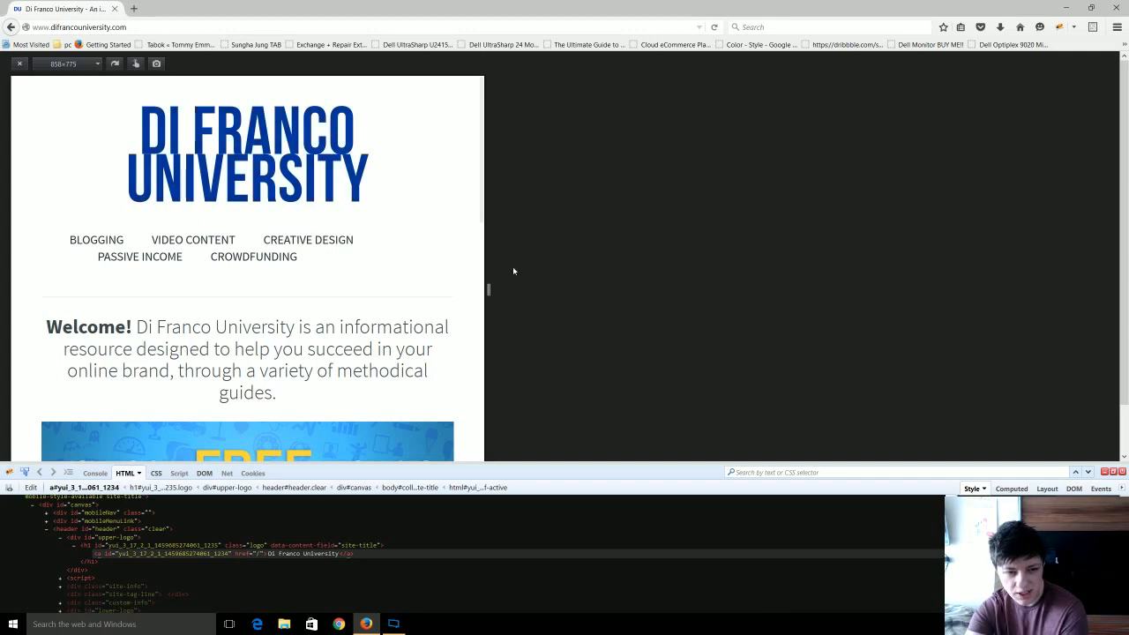
drag(427, 290, 726, 298)
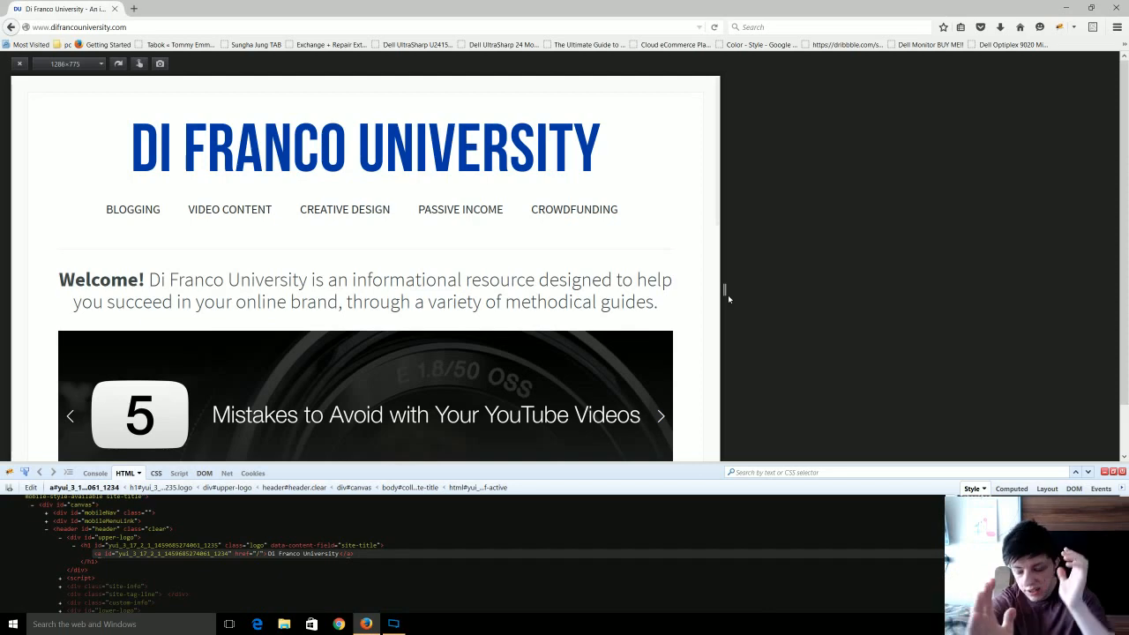
drag(727, 294, 636, 291)
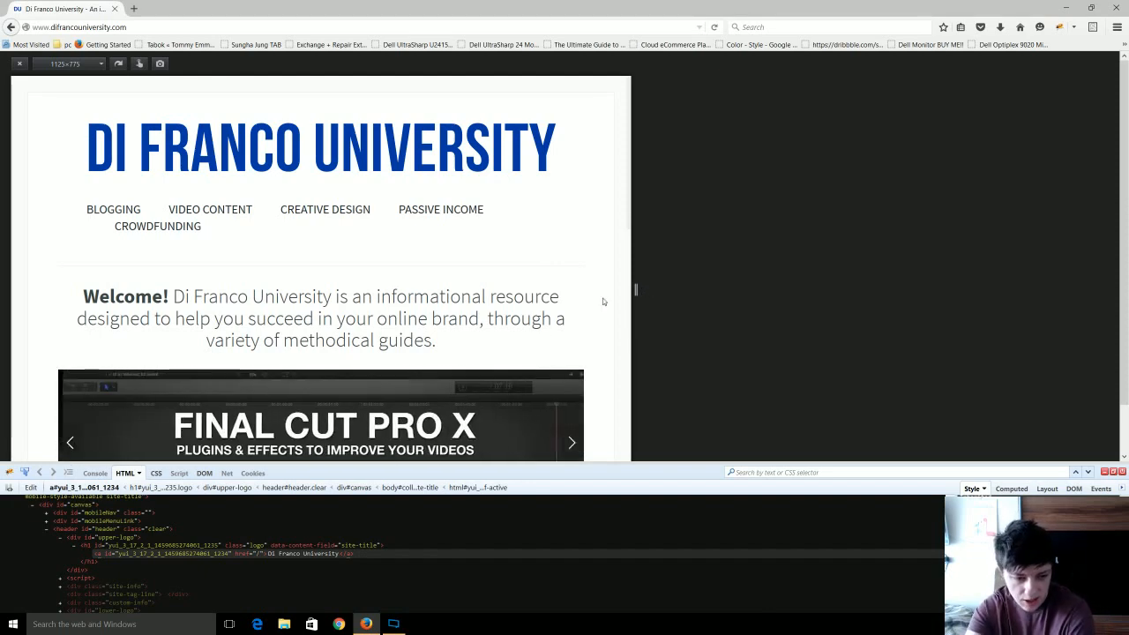
Step: Inspect the Crowdfunding navigation link with Firebug and select its parent list item in the HTML tree
right_click(158, 225)
click(189, 332)
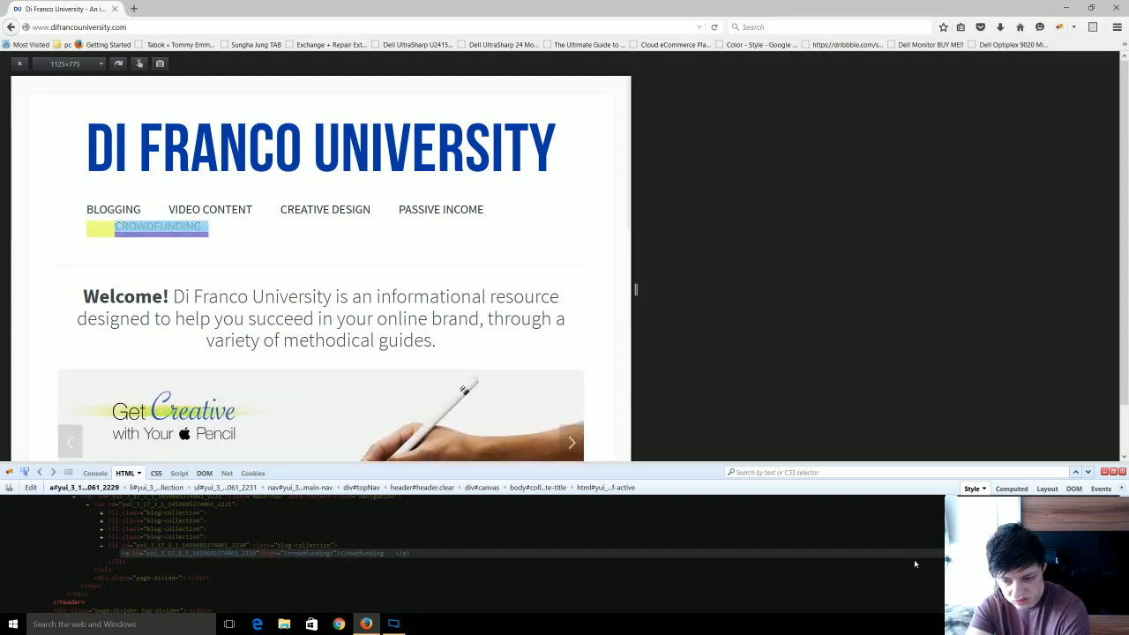
scroll(455, 556, up, 1)
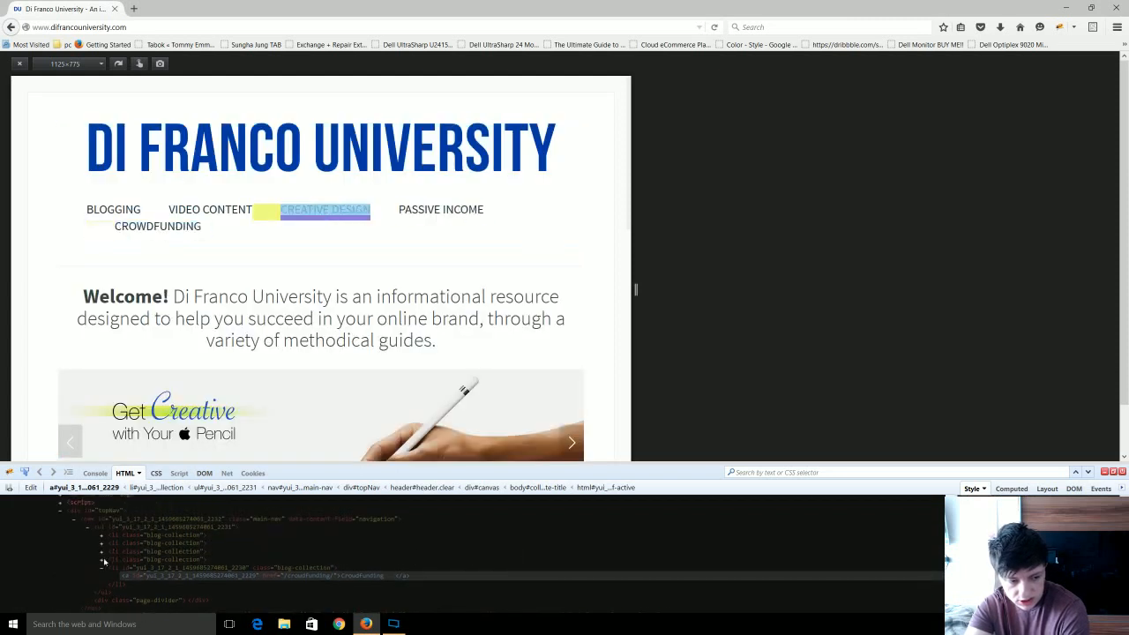
click(114, 569)
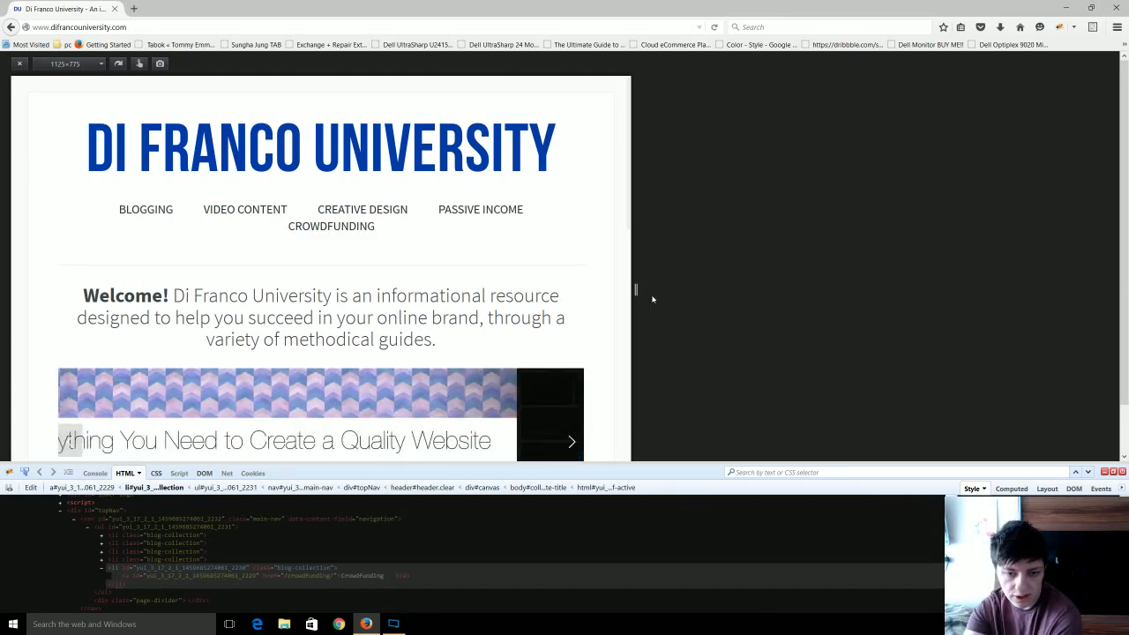
Step: Resize the viewport to widths of 1255, 861, 1416 and 1489 px to check how the centred navigation links reflow
drag(635, 290, 710, 336)
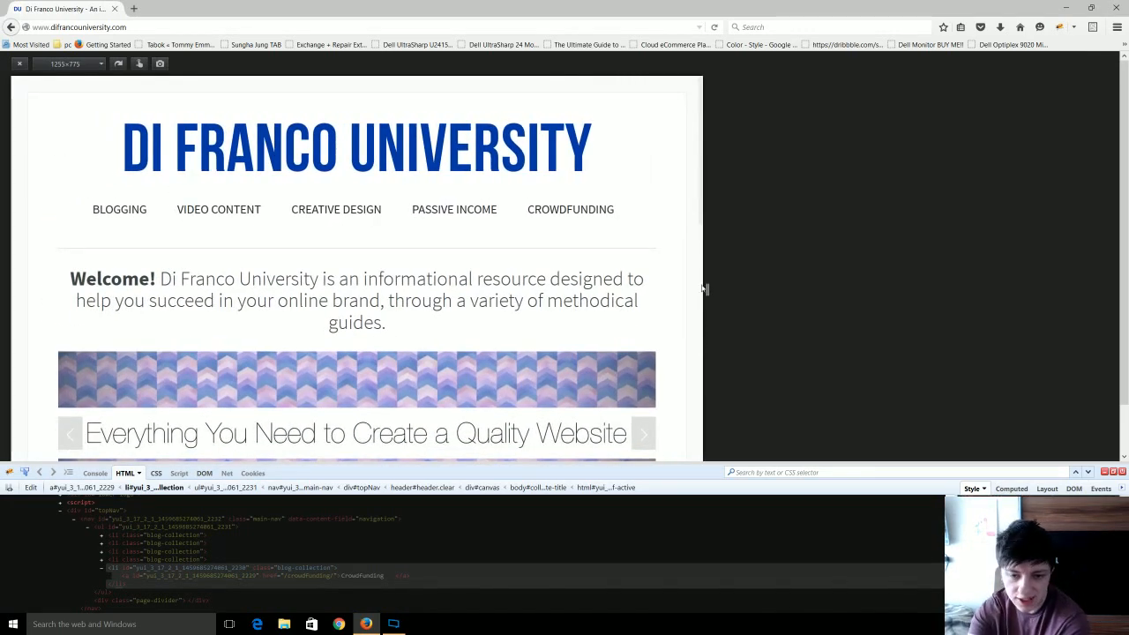
drag(706, 289, 491, 298)
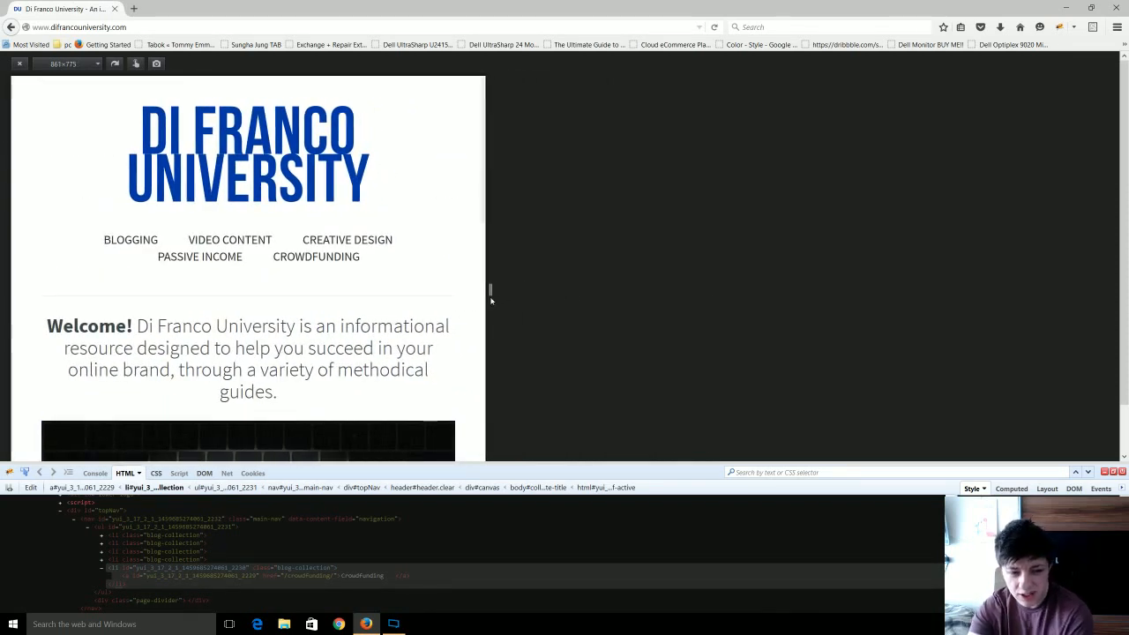
drag(491, 299, 797, 299)
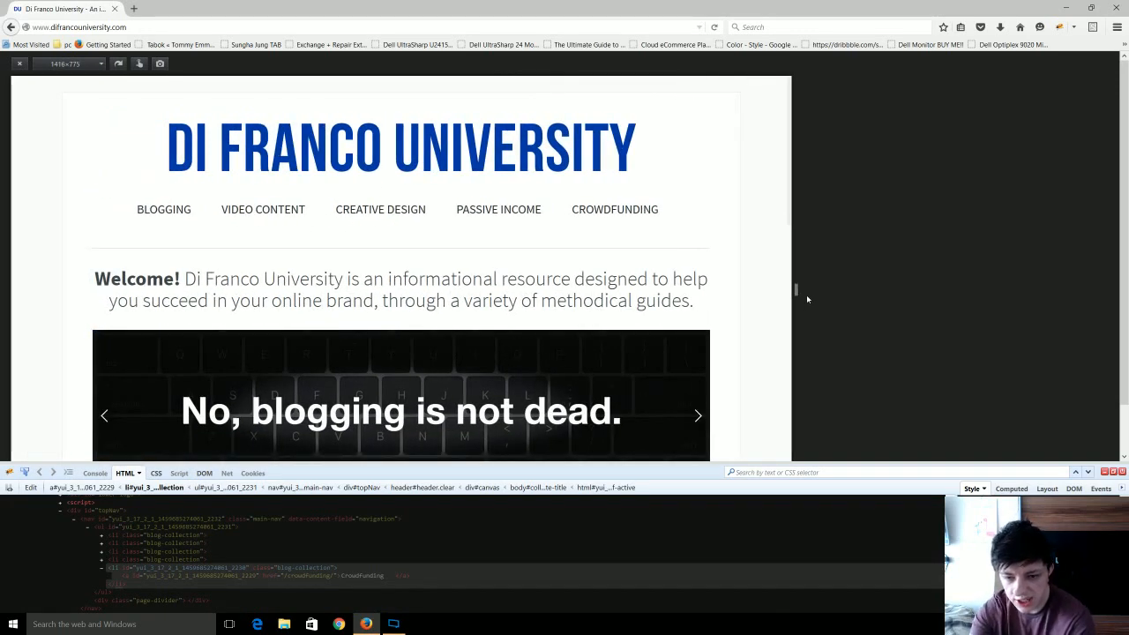
drag(797, 291, 837, 333)
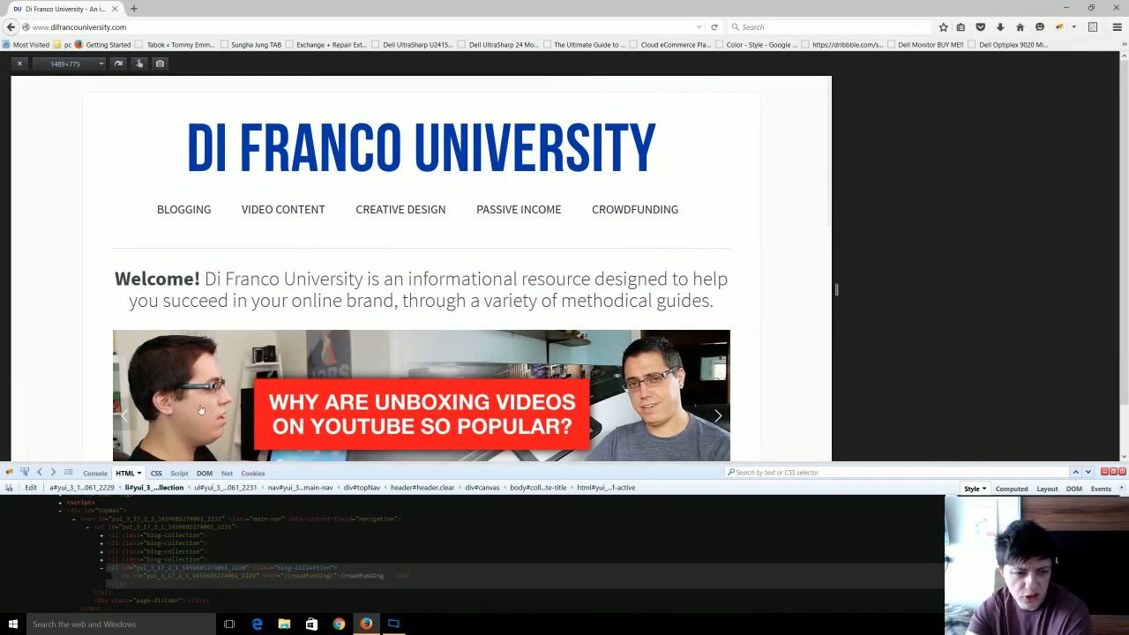
Step: Open the Creative Design category page at the 1489 px width and close Firebug
click(396, 215)
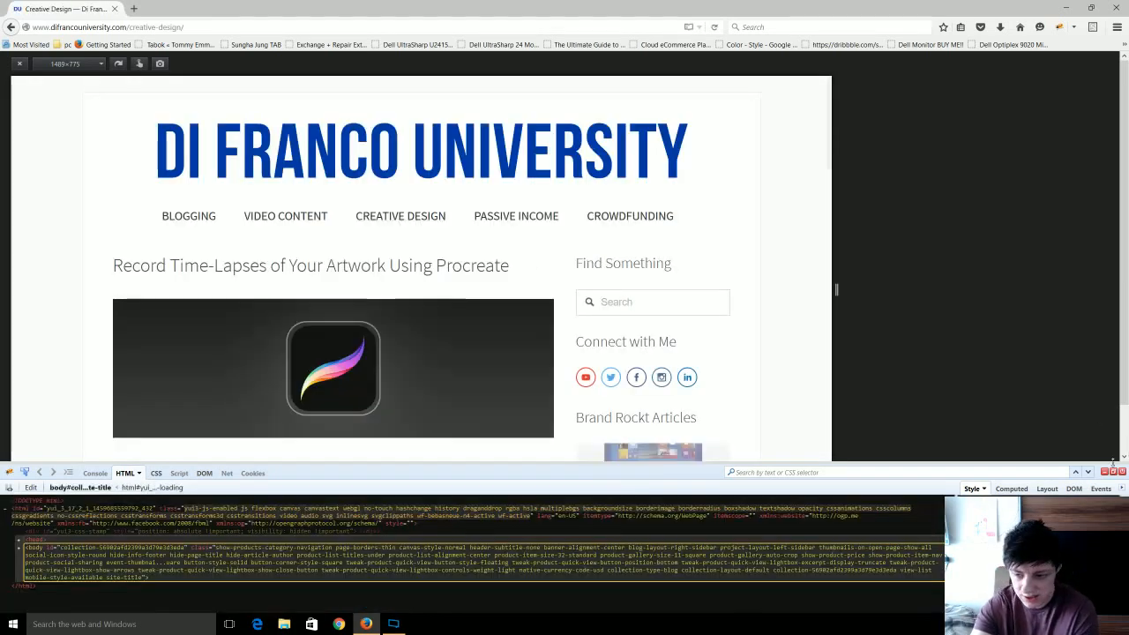
click(1121, 471)
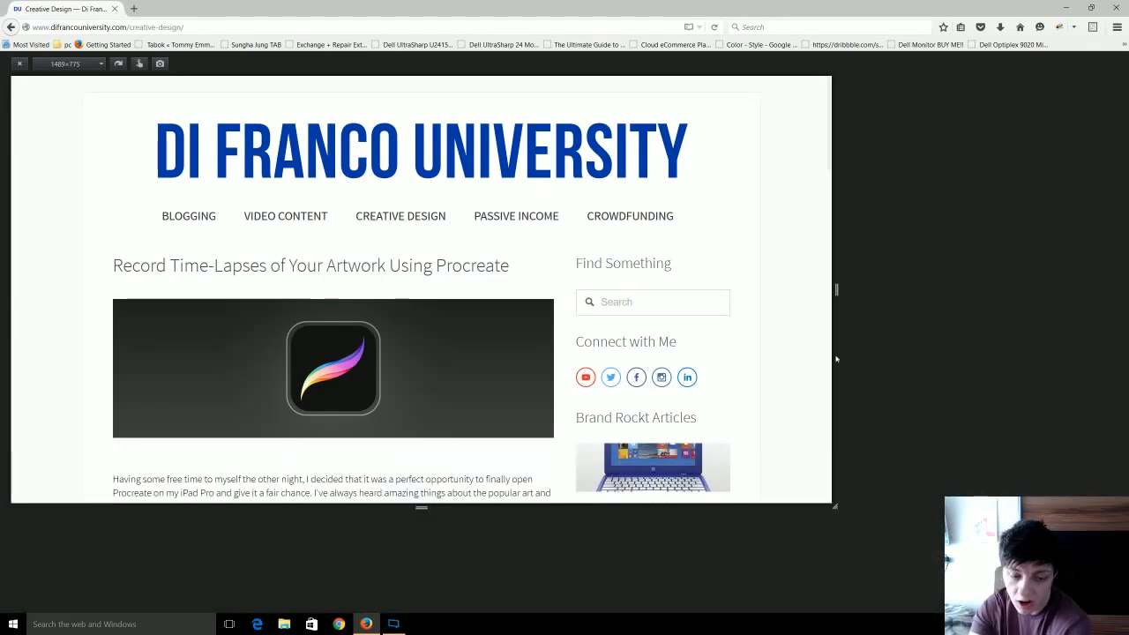